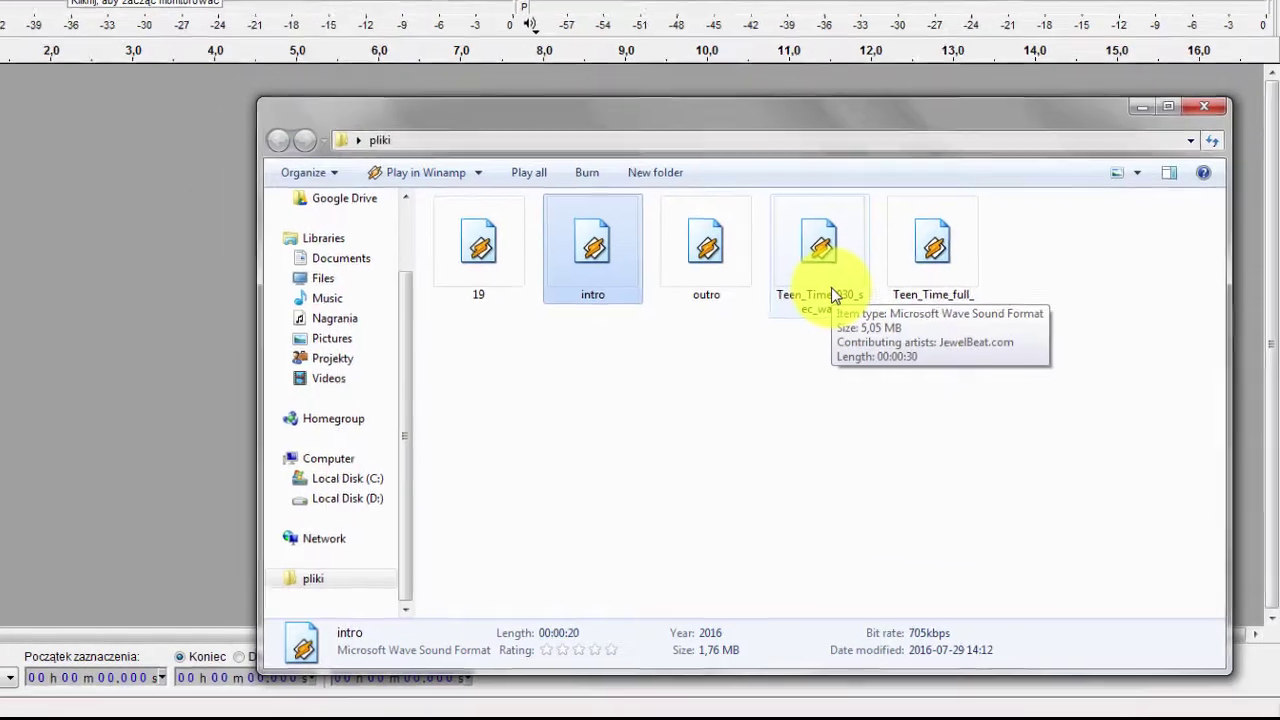
- Import the intro and Teen_Time_030_sec_wav files from the pliki folder into the audio project
ctrl+click(831, 287)
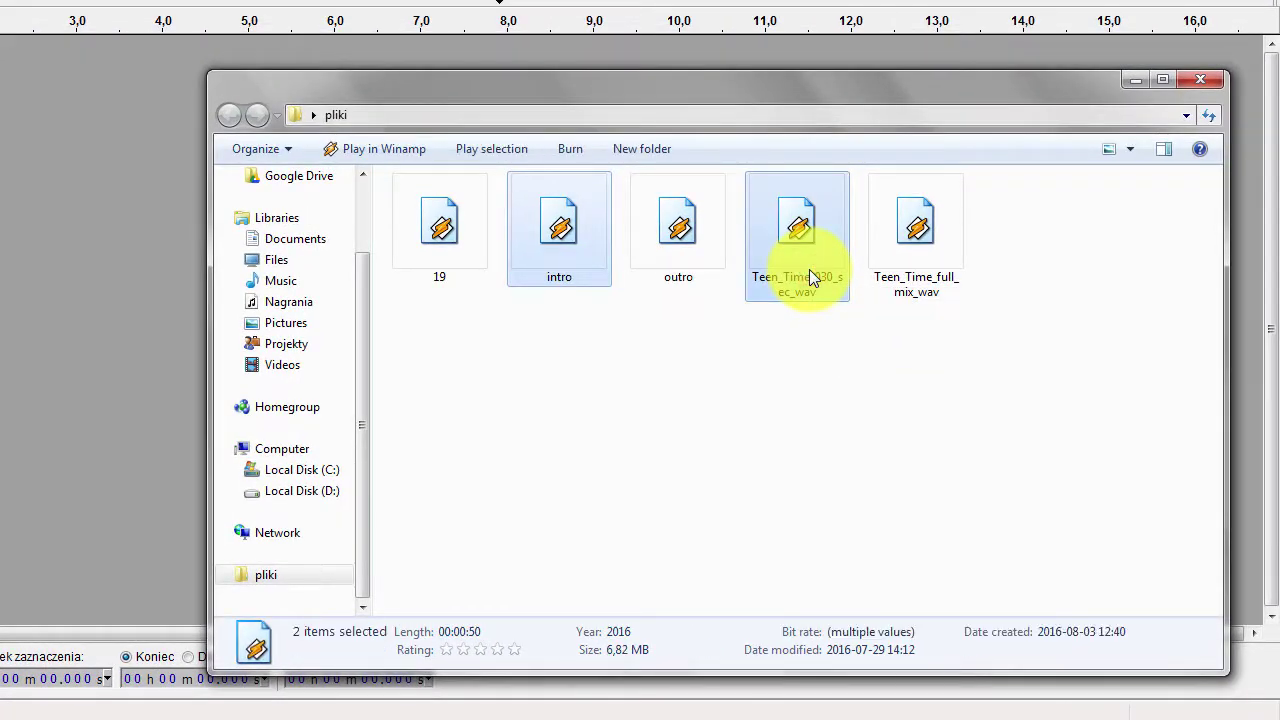
drag(543, 286, 351, 269)
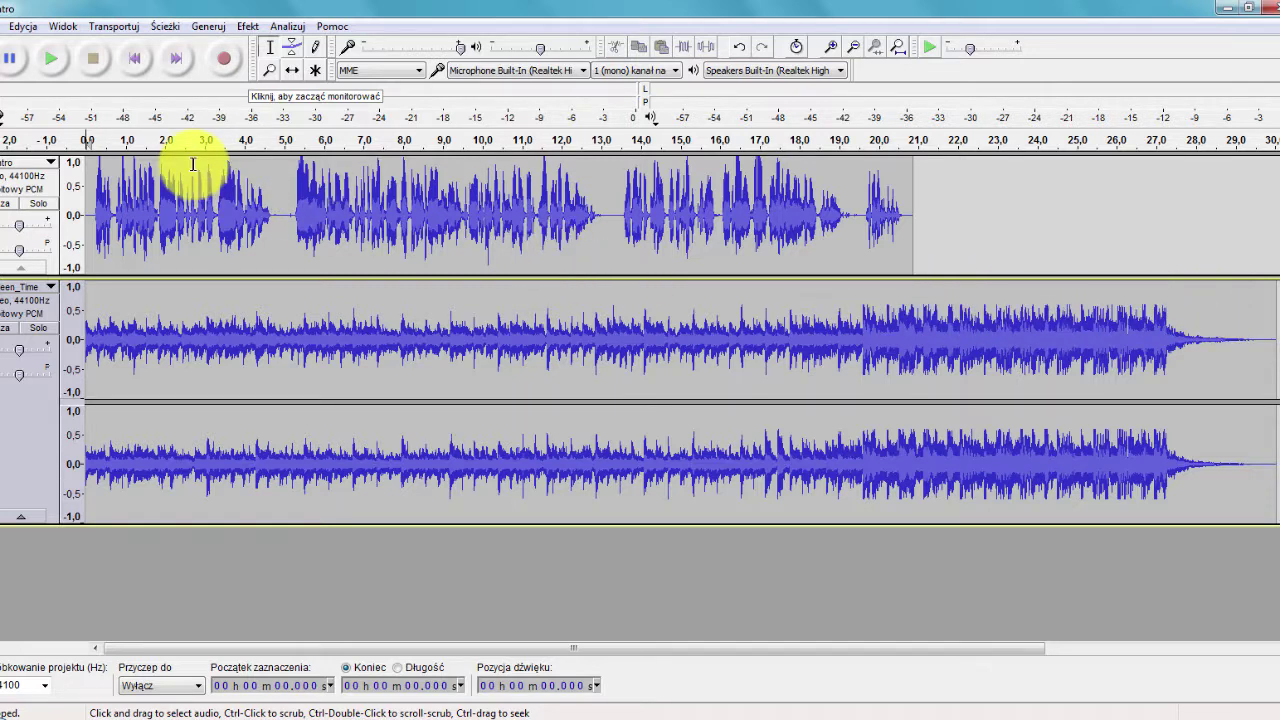
- Solo the Teen_Time music track and play it through to hear the music alone
click(37, 328)
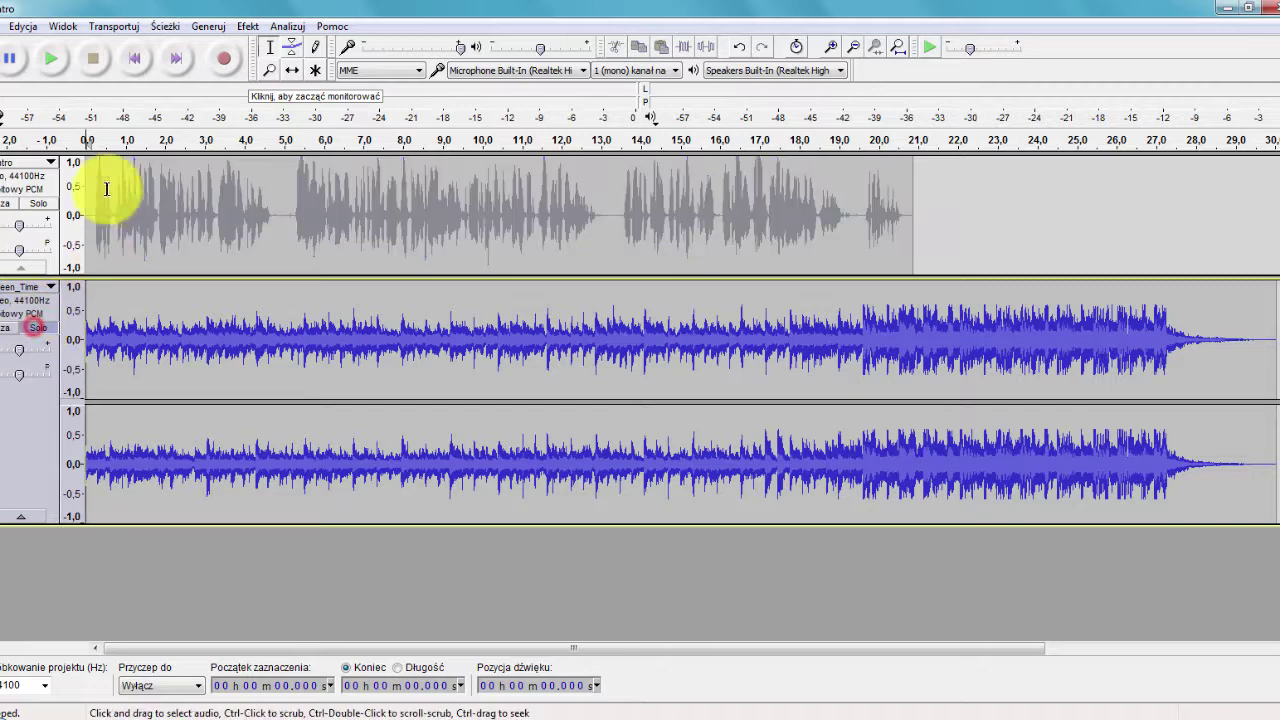
click(53, 60)
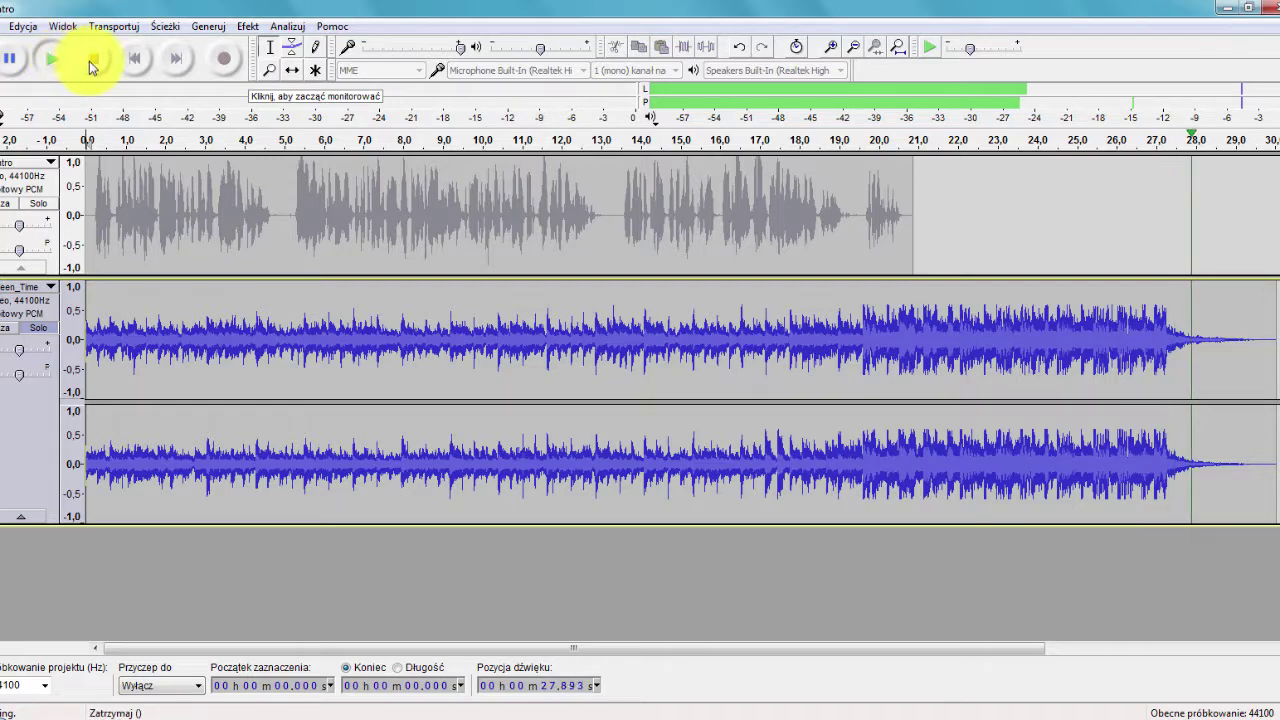
click(92, 63)
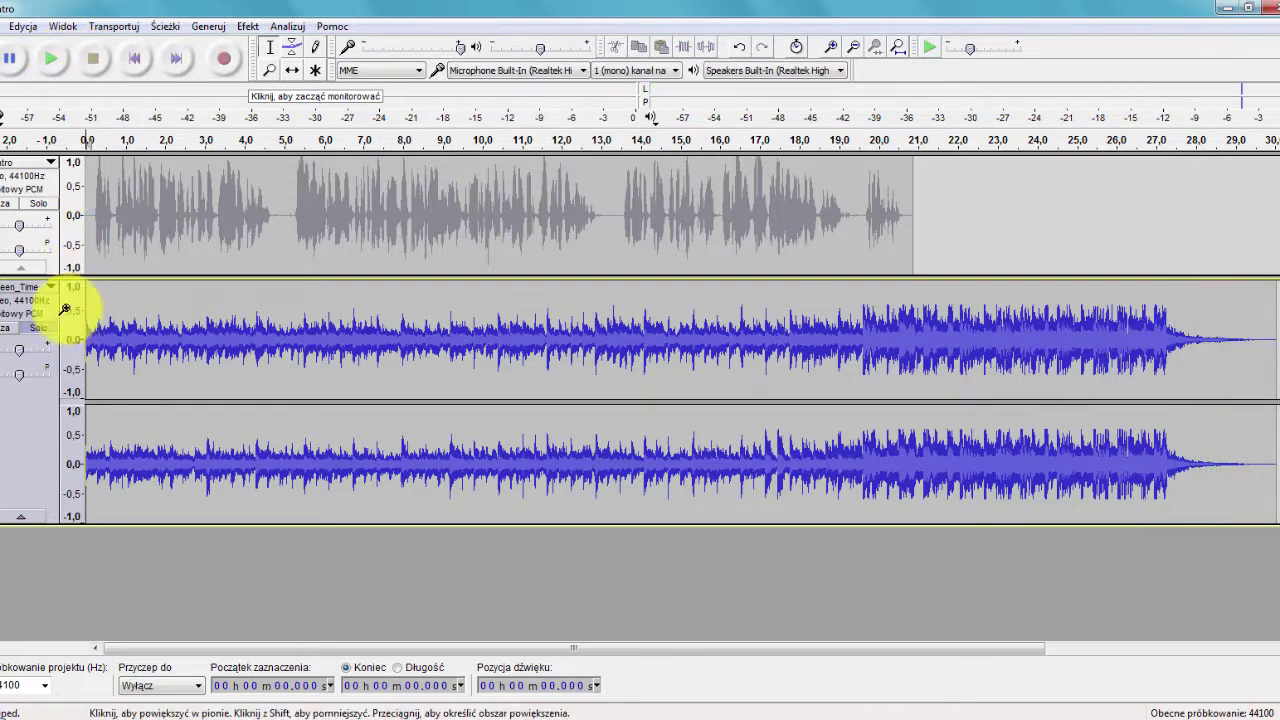
- Listen to the intro voice track alone by moving the solo to it, and release the solo after playback
click(38, 329)
click(40, 205)
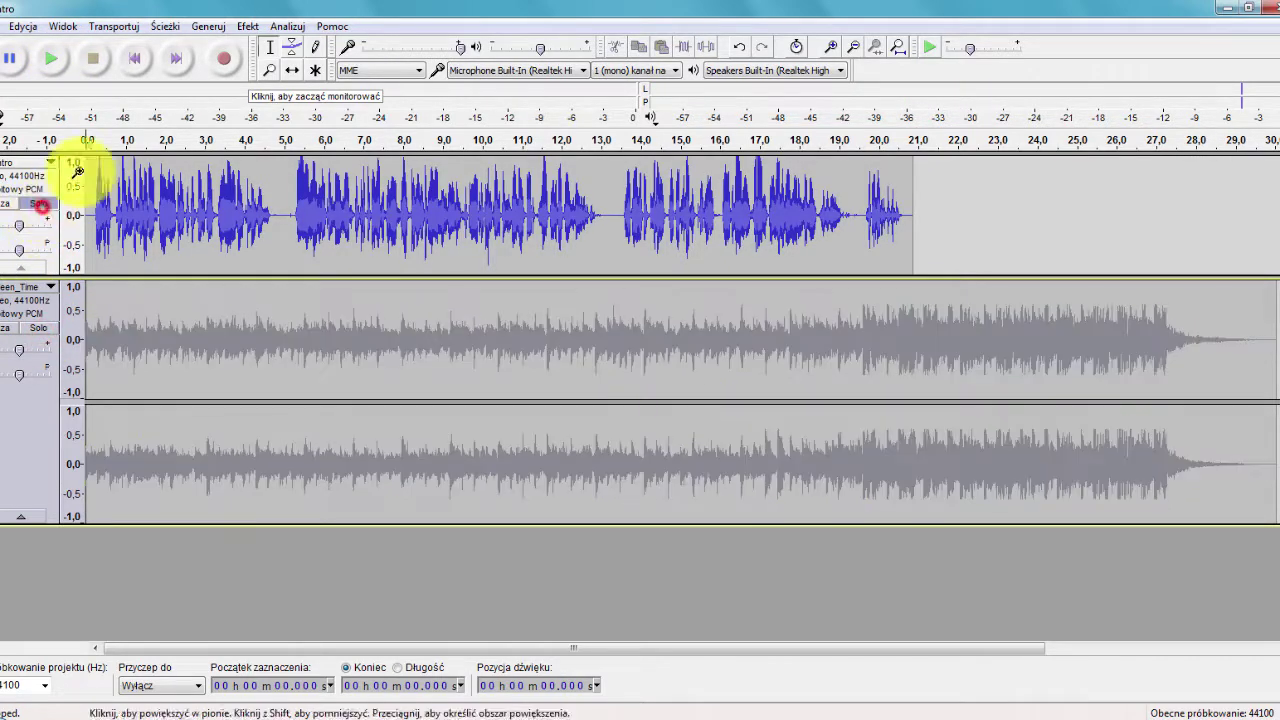
click(50, 57)
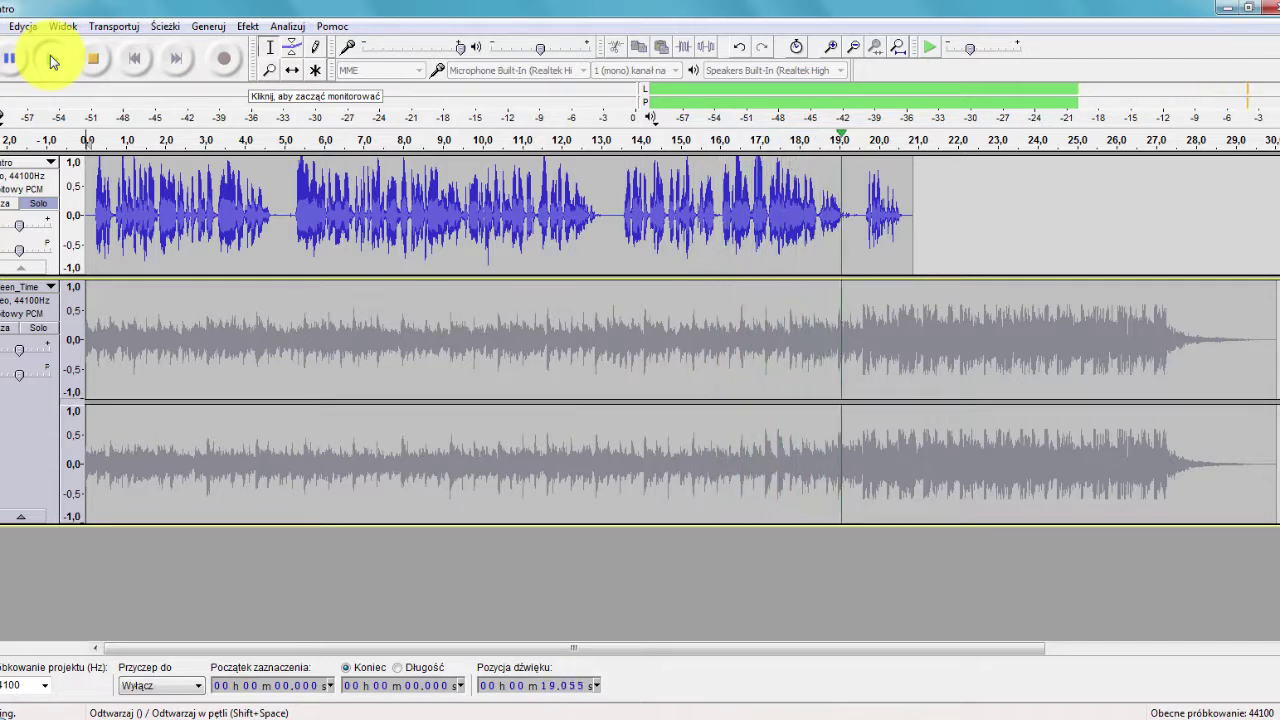
click(88, 58)
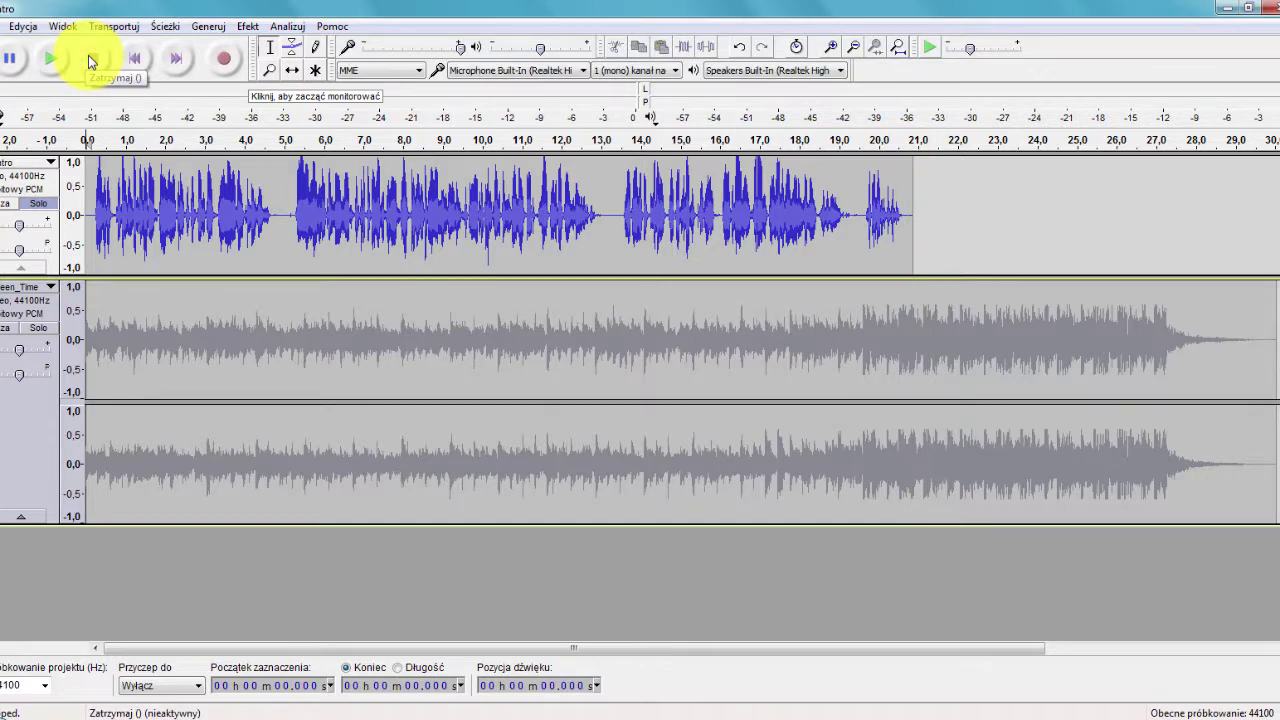
click(41, 205)
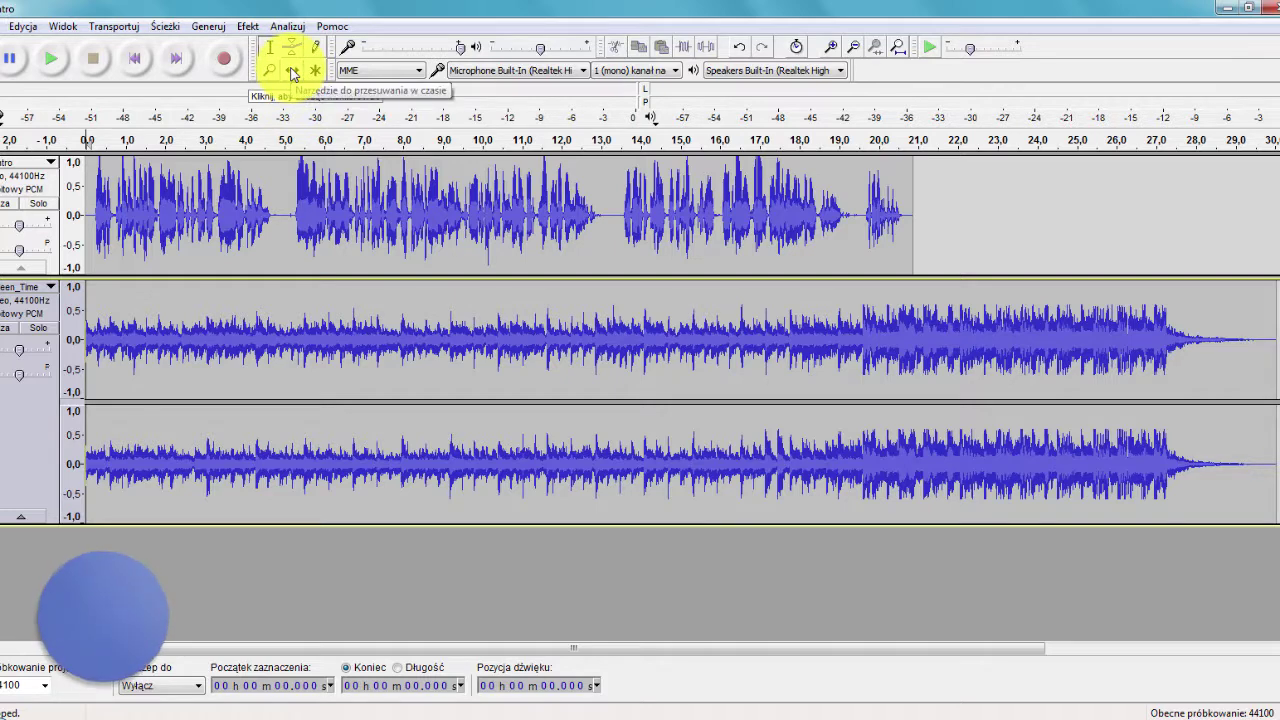
- Solo the Teen_Time track and play its opening twice to judge where the voice should enter
click(35, 329)
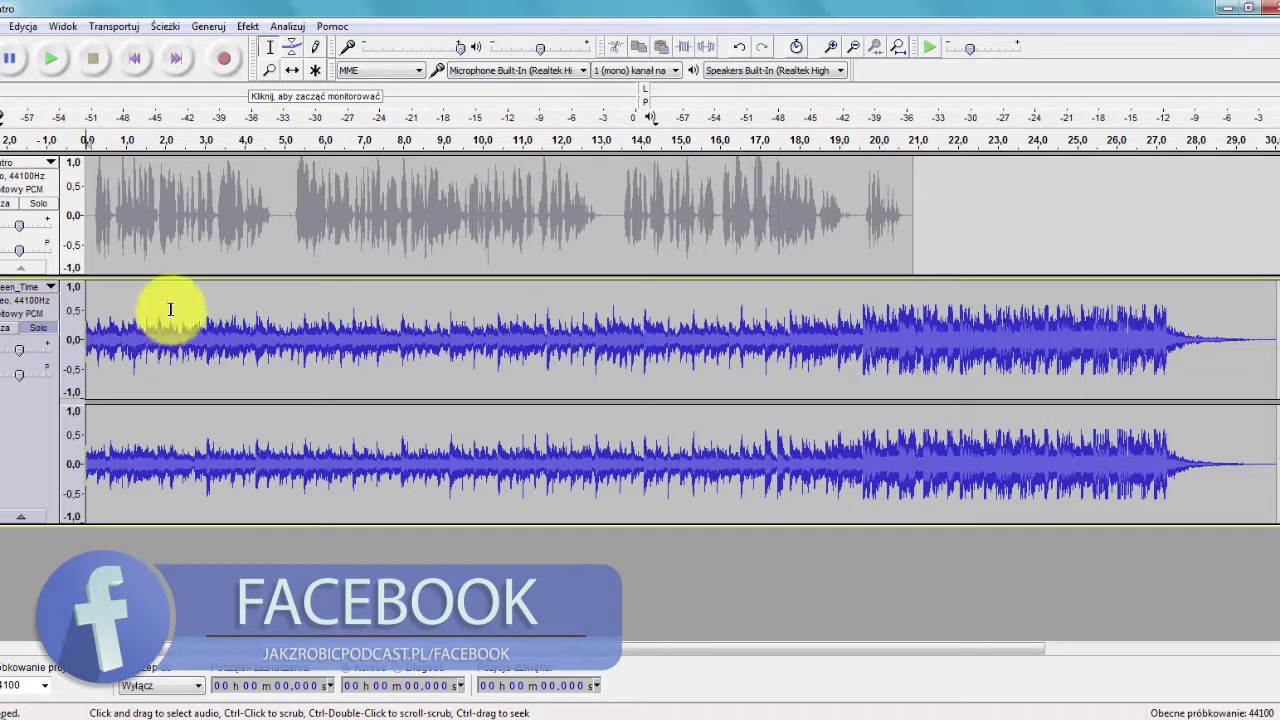
click(51, 62)
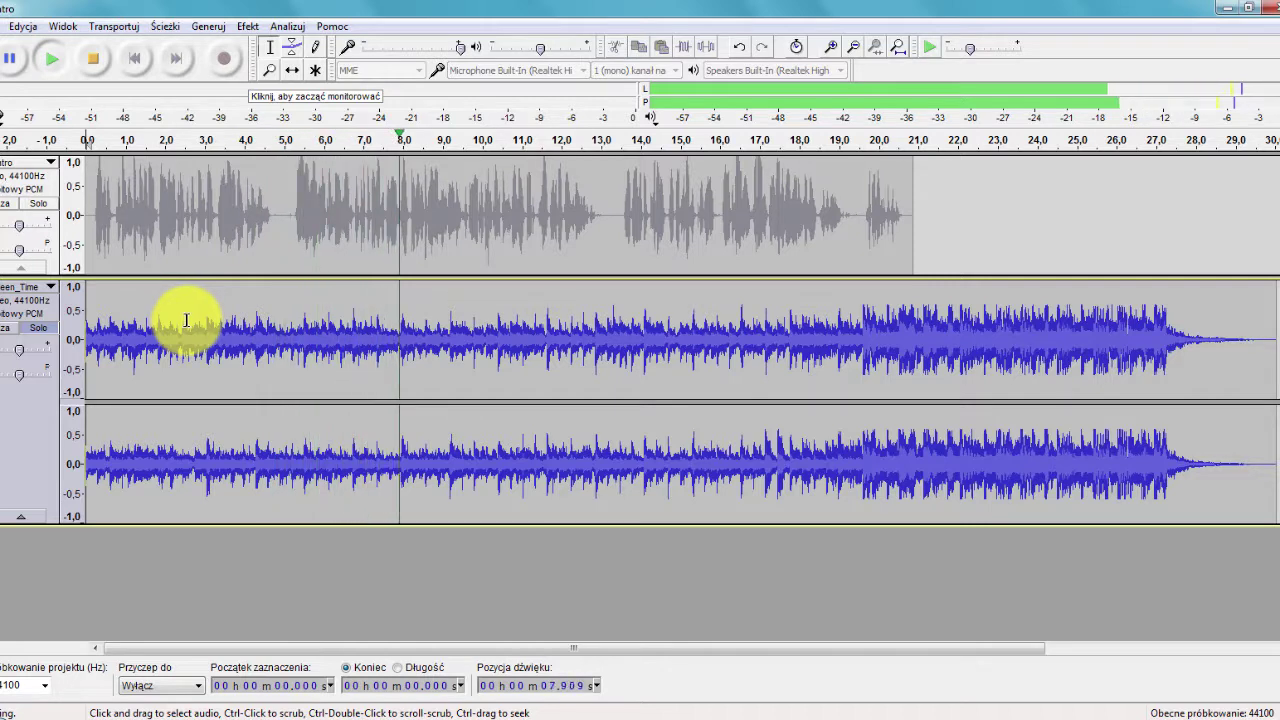
click(92, 59)
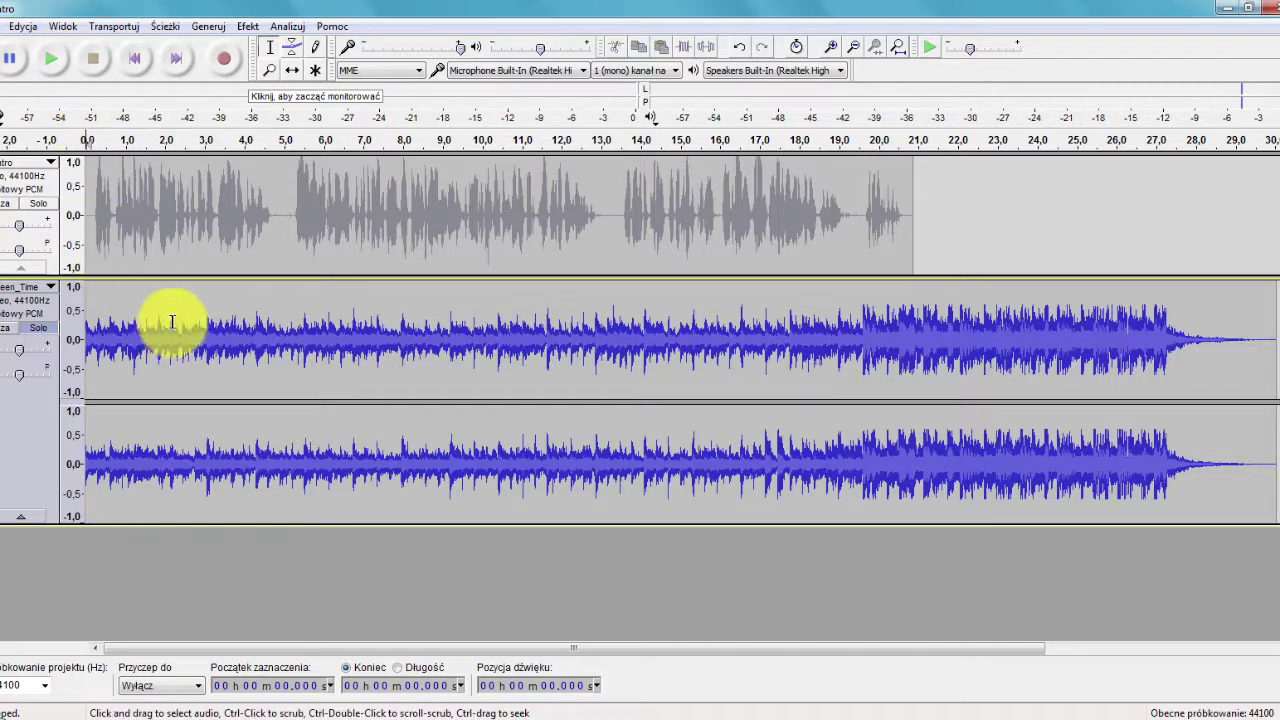
click(52, 58)
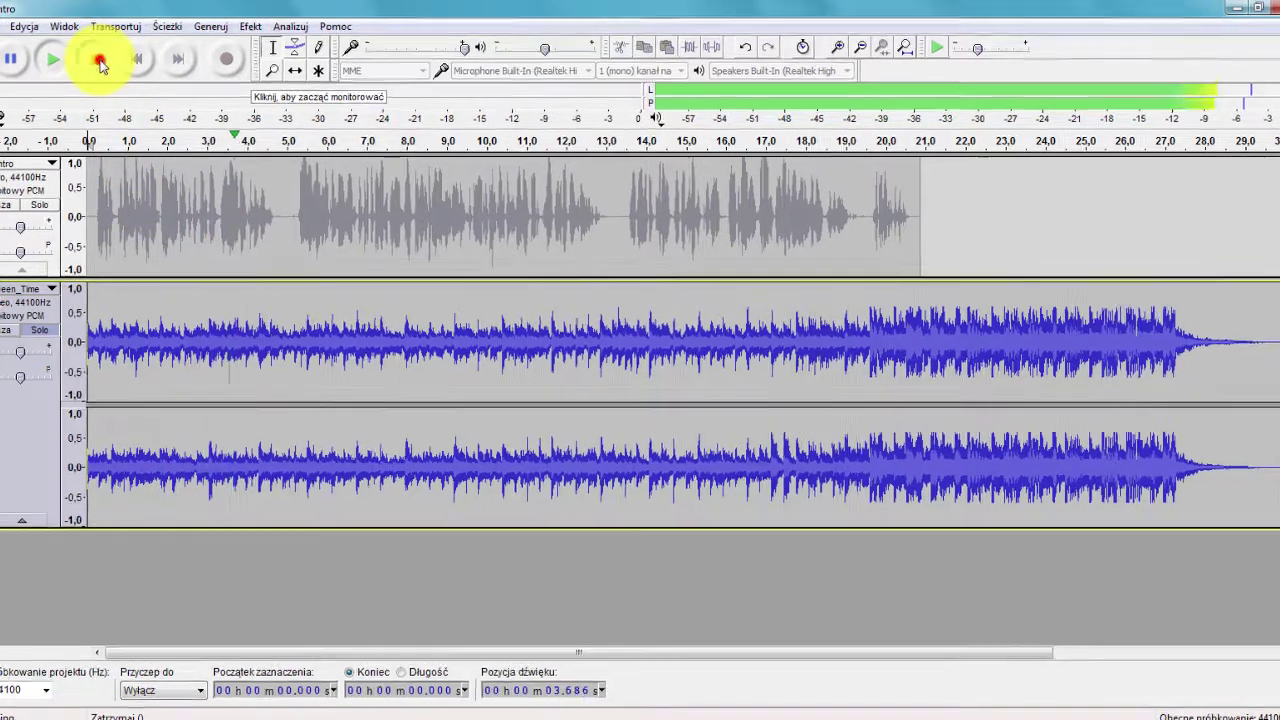
click(100, 63)
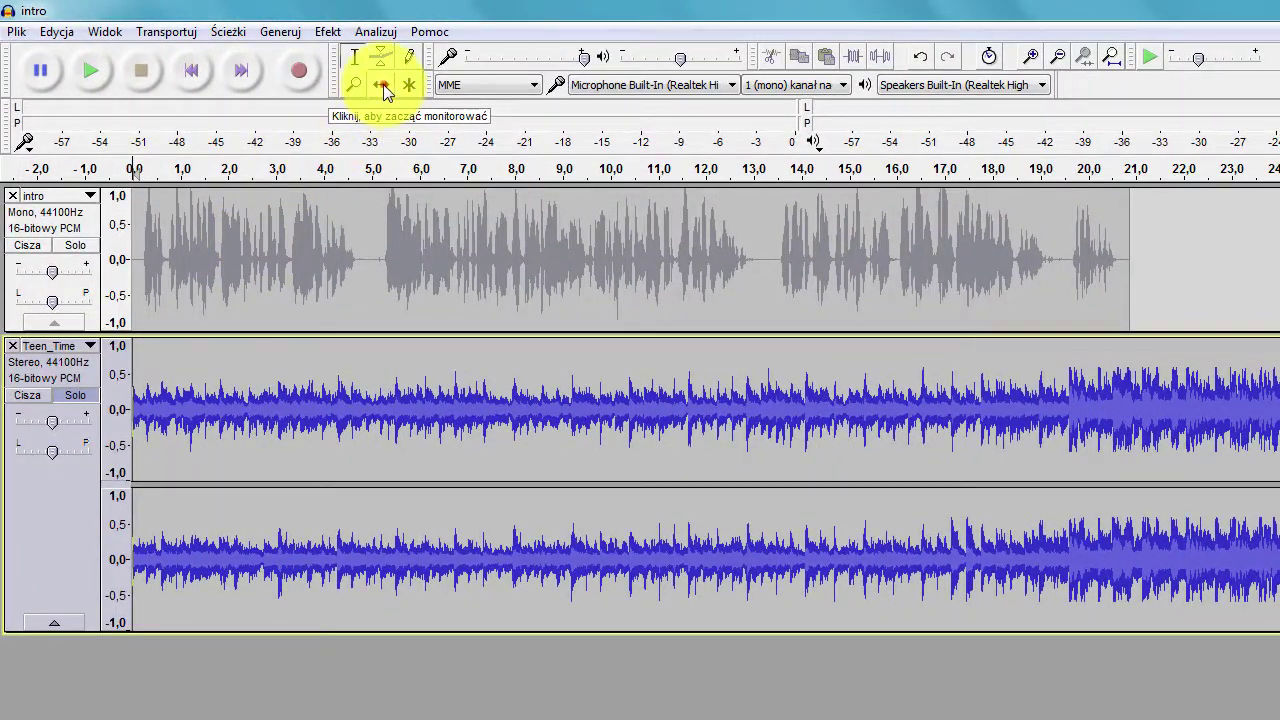
- Shift the intro clip in time to start at about 2.5 s and turn off solo on the Teen_Time track
click(383, 85)
drag(362, 254, 486, 260)
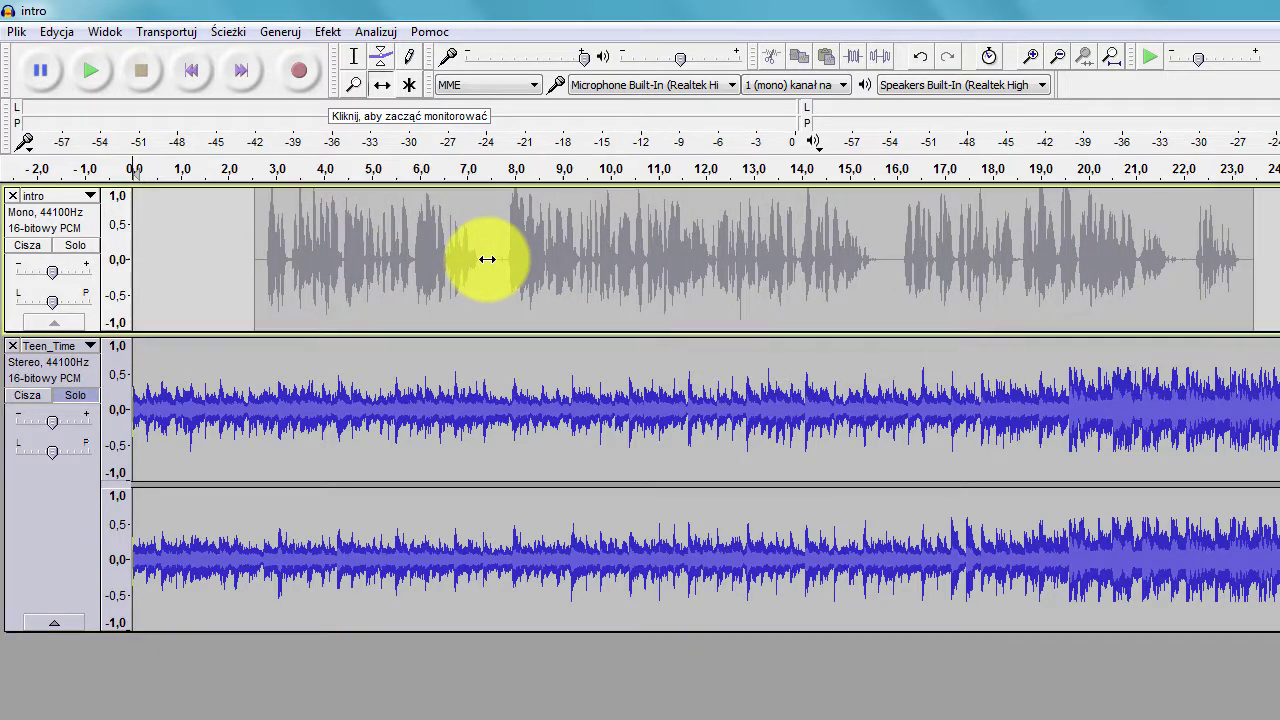
click(62, 391)
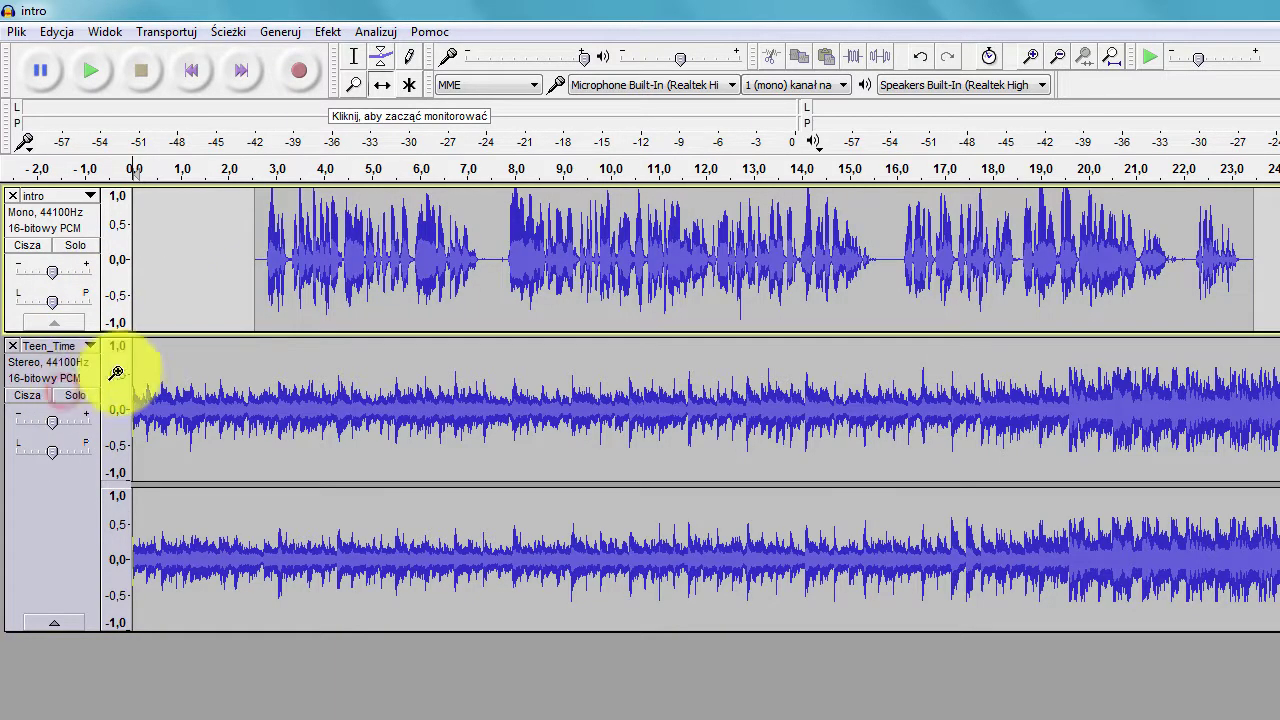
- Fade the Teen_Time music down between about 2.3 s and 3.2 s with the Envelope tool, and play the opening
click(381, 57)
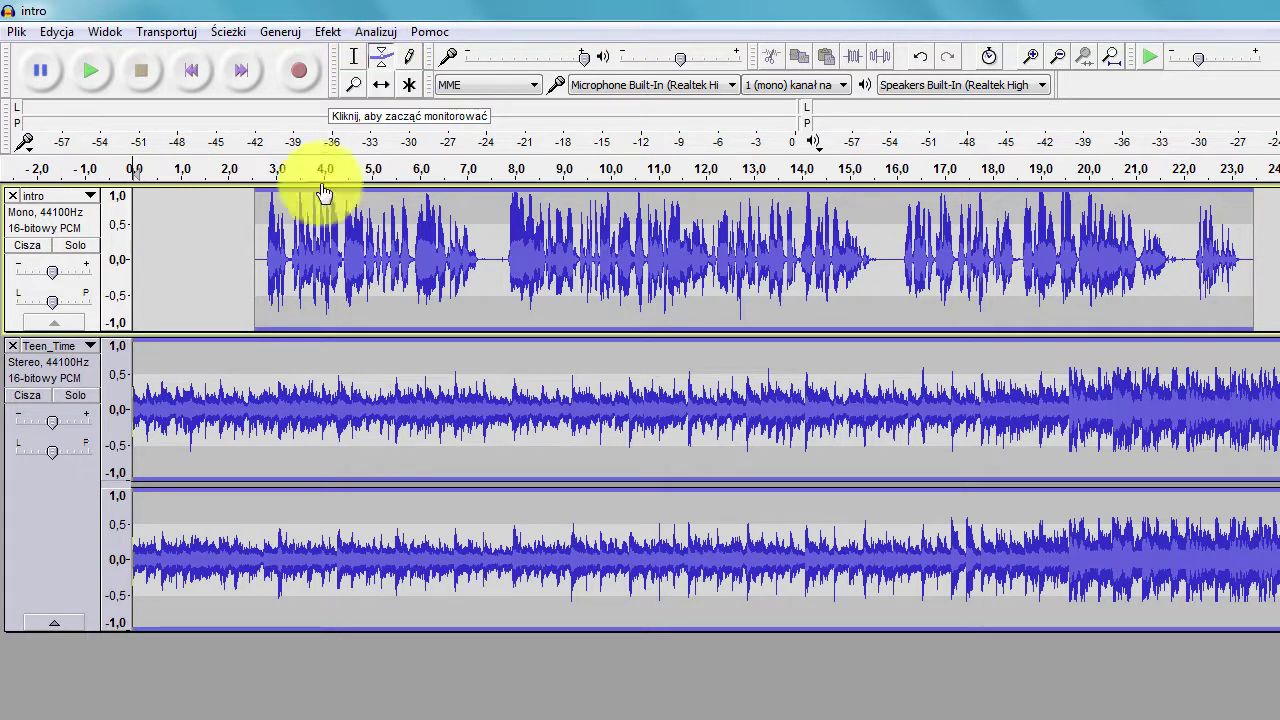
click(241, 340)
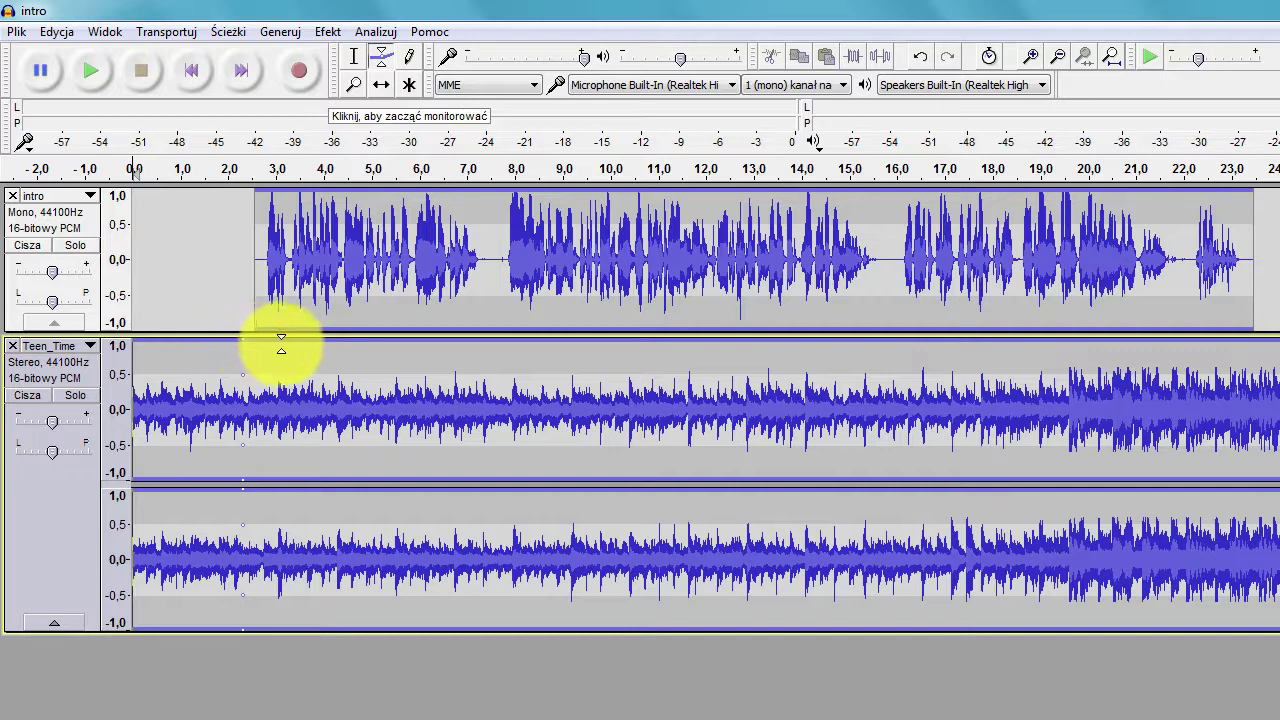
drag(283, 340, 284, 386)
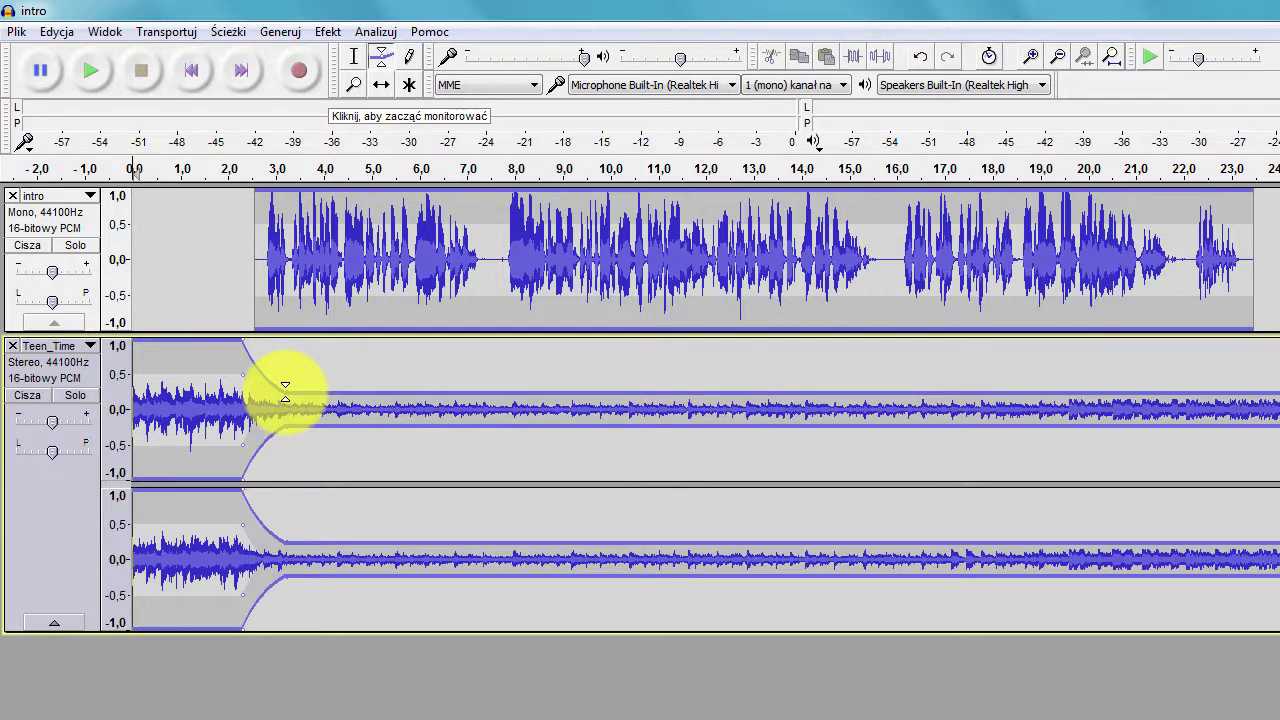
click(96, 72)
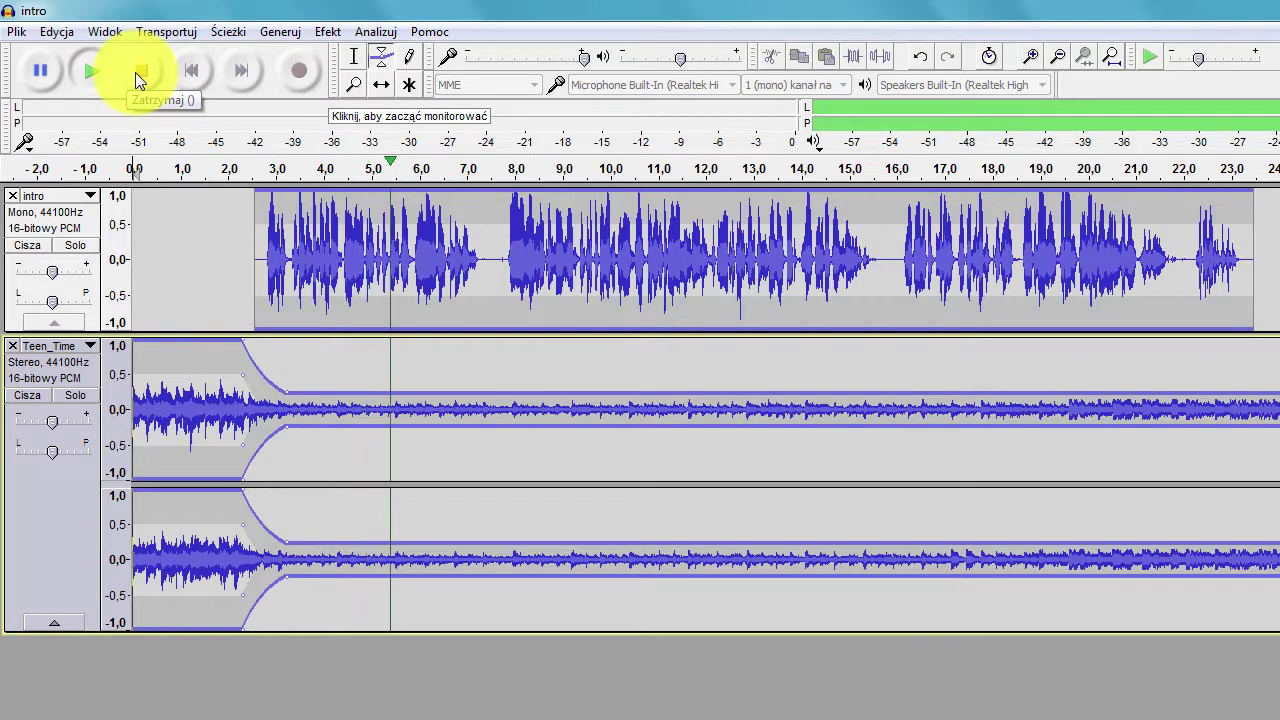
click(139, 74)
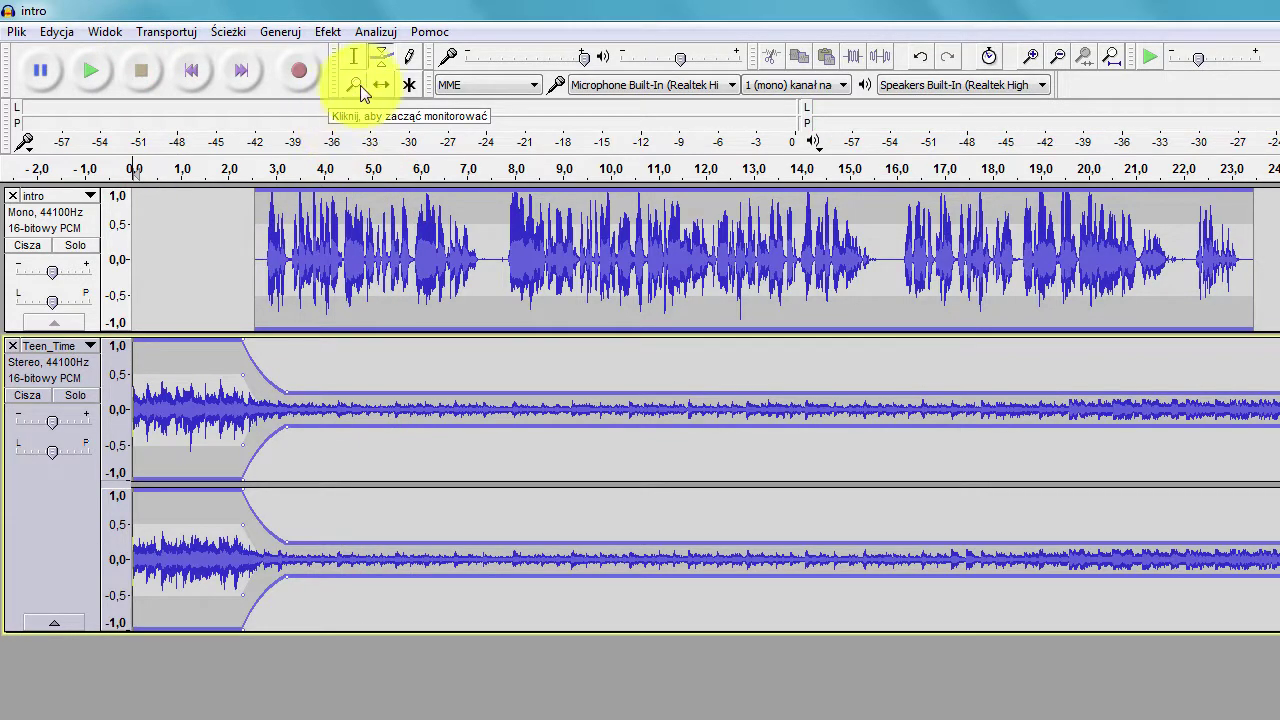
- Shift the intro clip slightly earlier, to start at about 2.4 s, and play the opening of the mix
click(380, 86)
drag(387, 241, 382, 241)
click(94, 74)
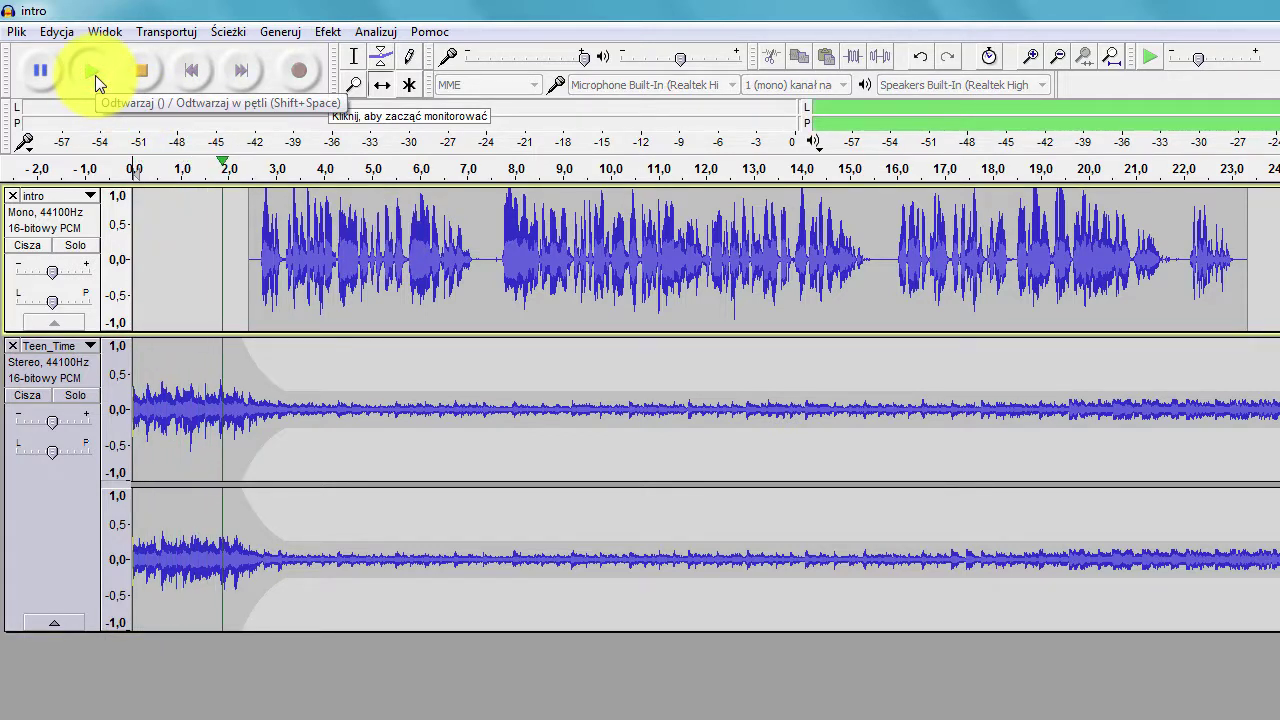
click(141, 70)
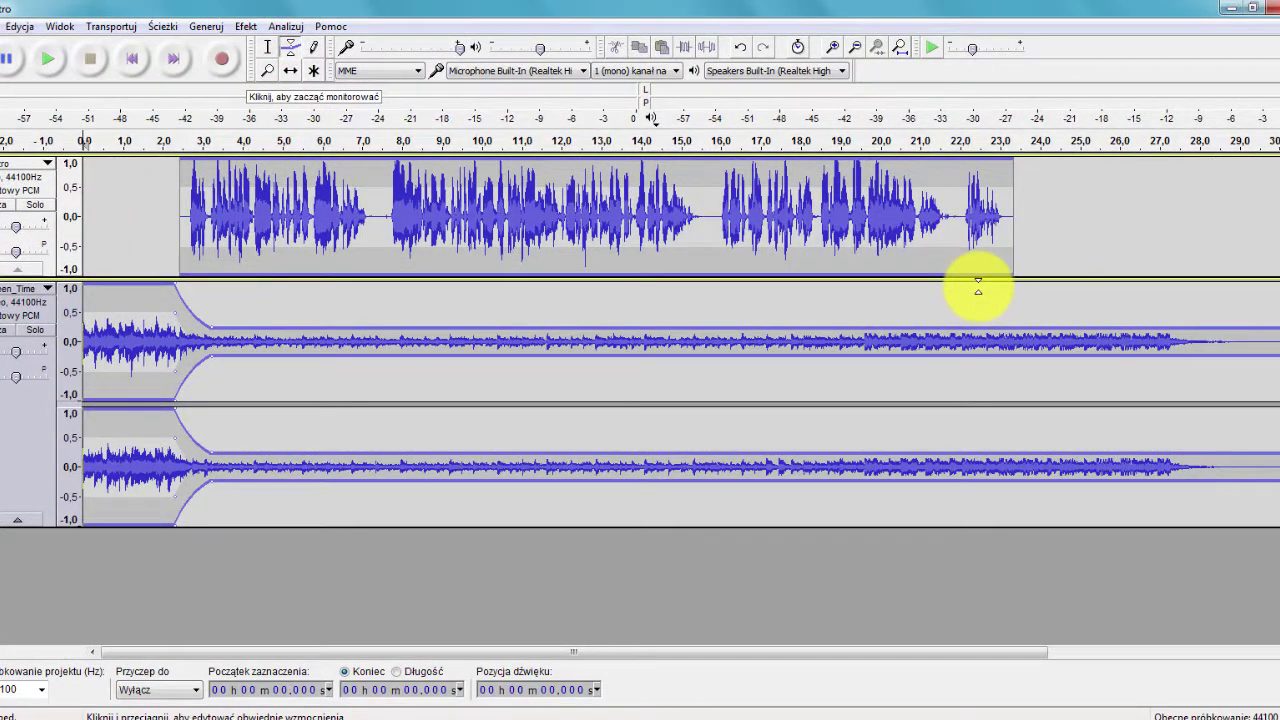
- Raise the Teen_Time envelope back to full volume between about 22.6 s and 23.5 s, where the voice ends
click(984, 327)
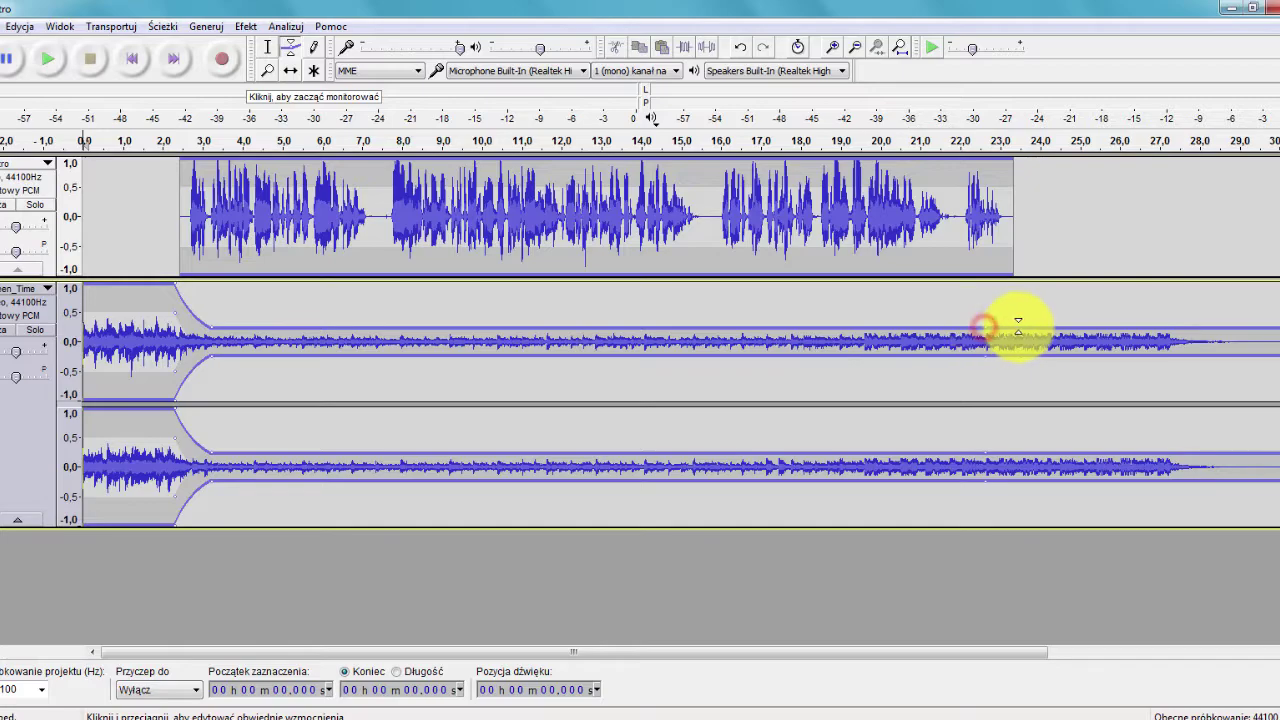
drag(1011, 330, 1017, 290)
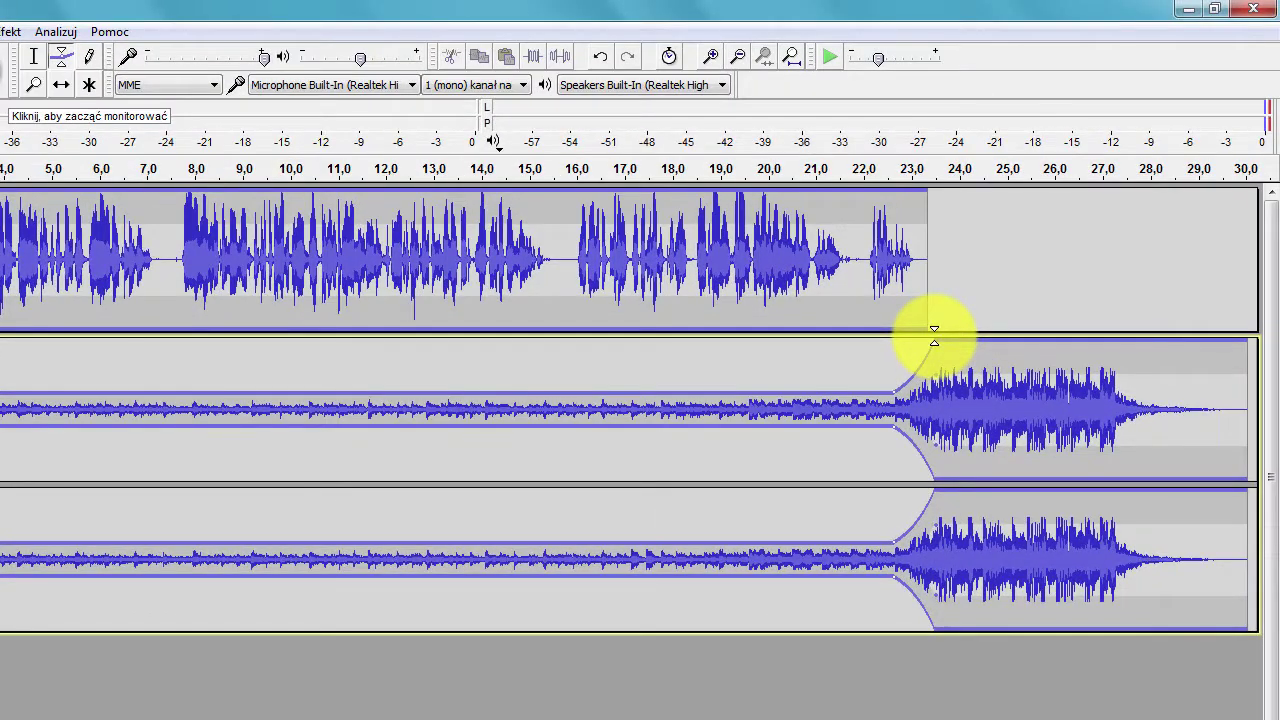
click(934, 333)
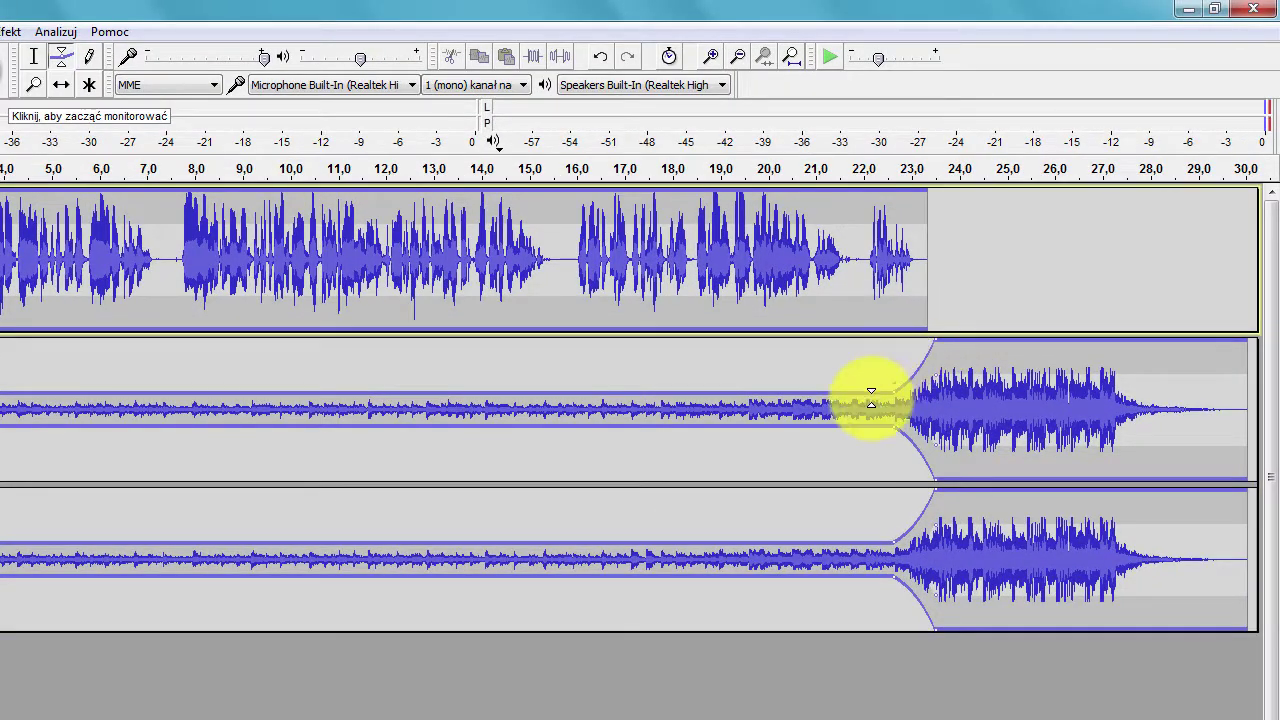
click(889, 392)
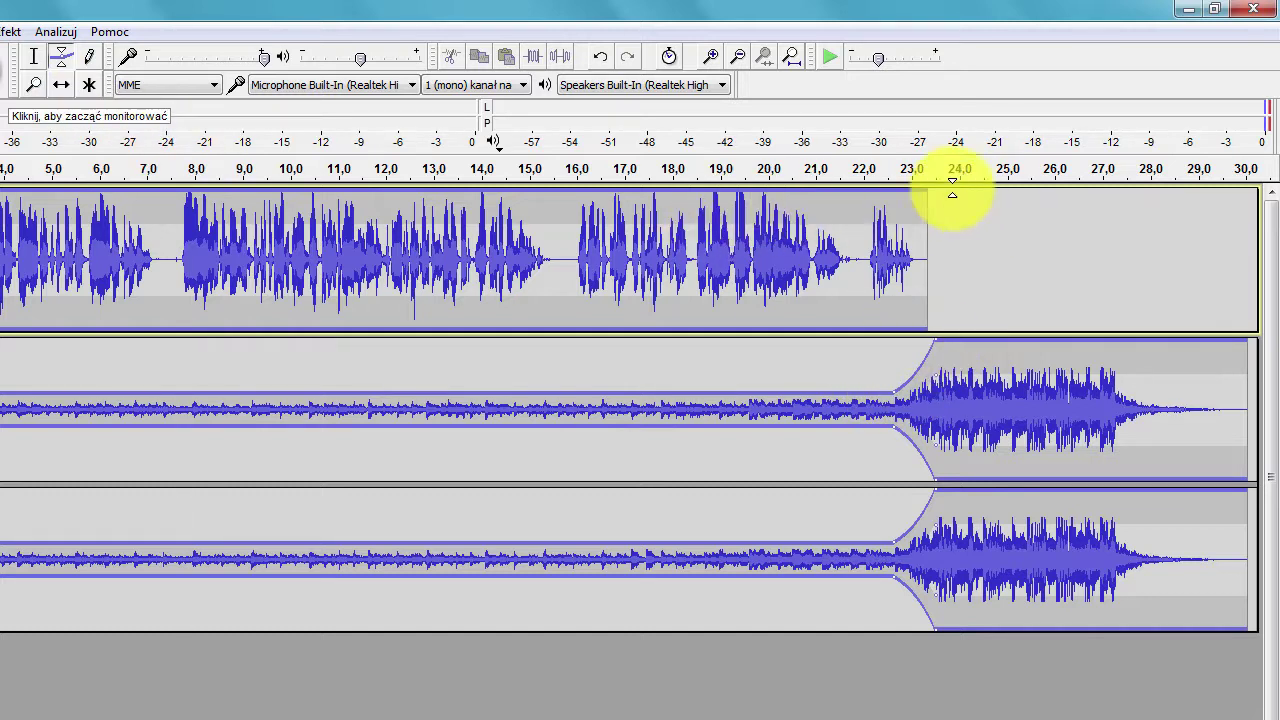
- Play the end of the intro from about 21.7 s and again from about 20.3 s to check the music's rise
click(849, 169)
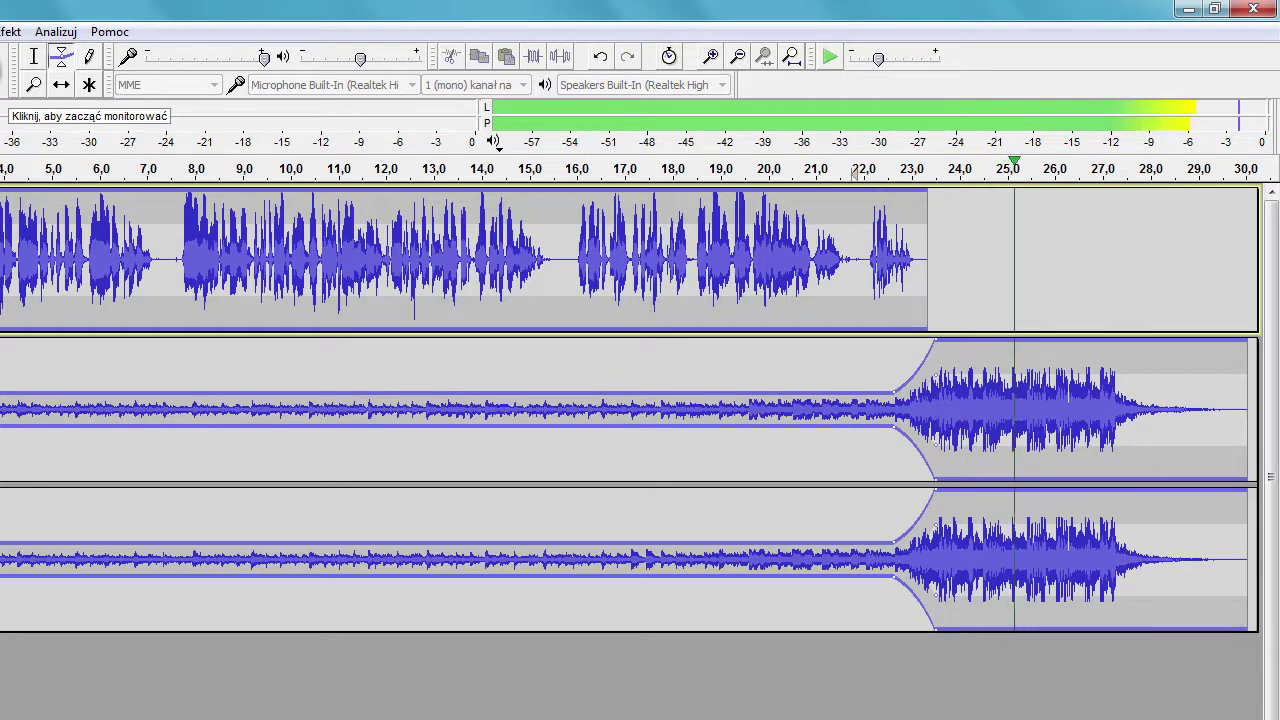
key(space)
click(781, 170)
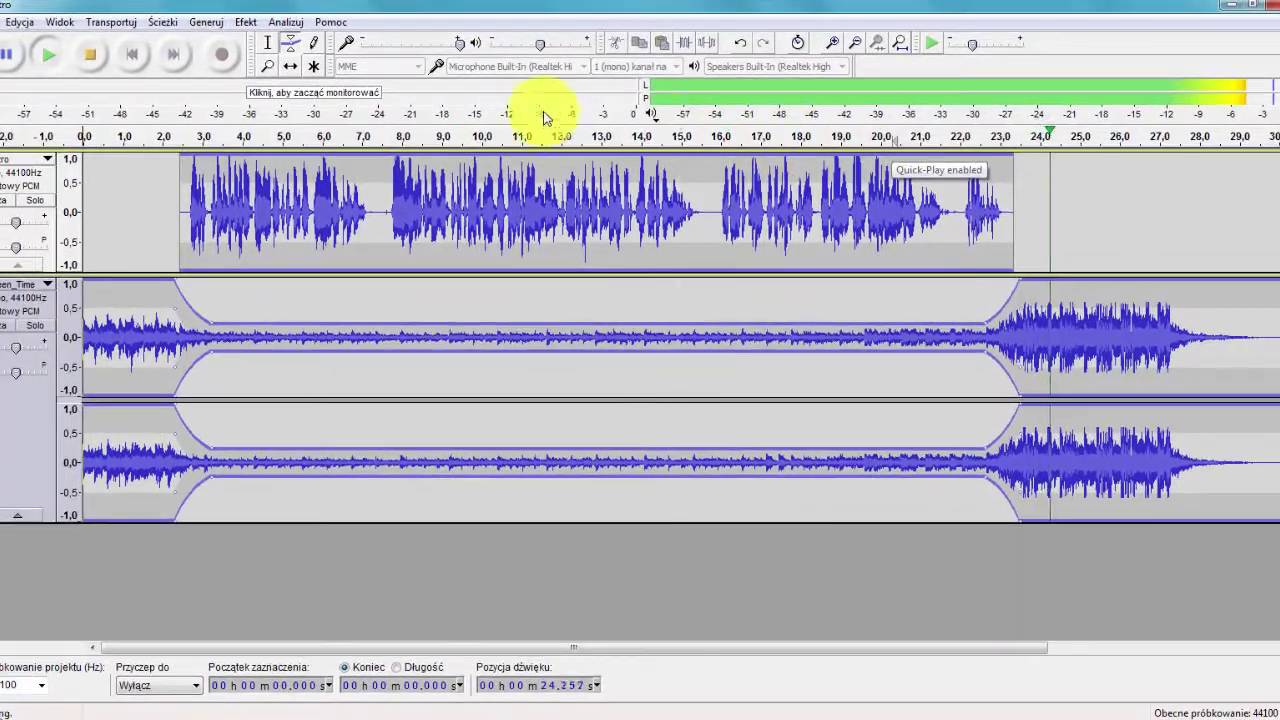
click(88, 58)
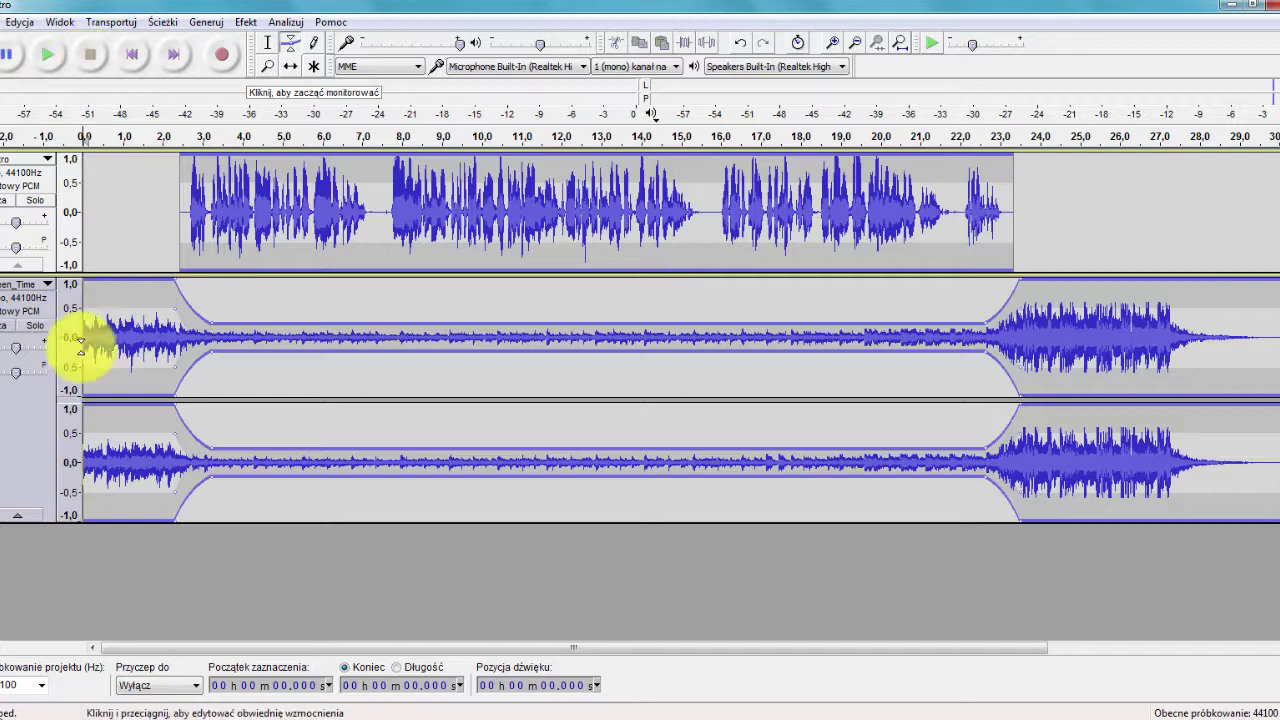
- Import the file 19 from the pliki folder as a new track below the music
click(18, 708)
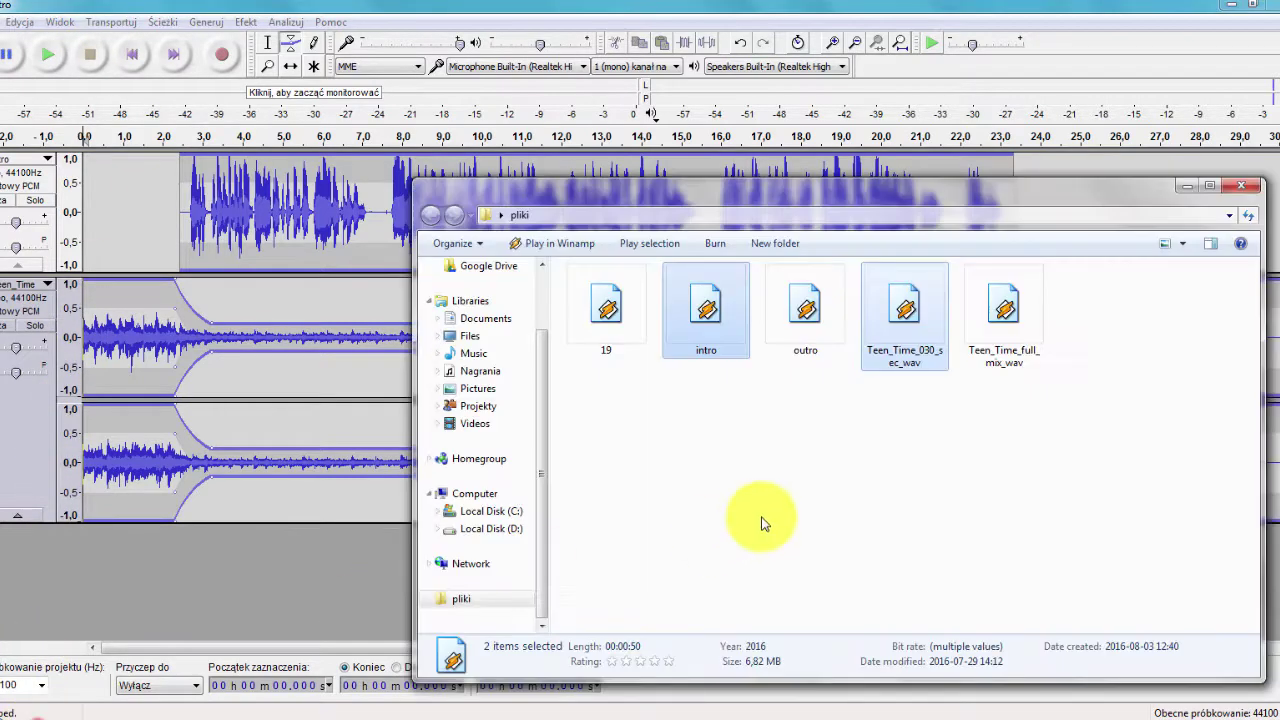
click(606, 349)
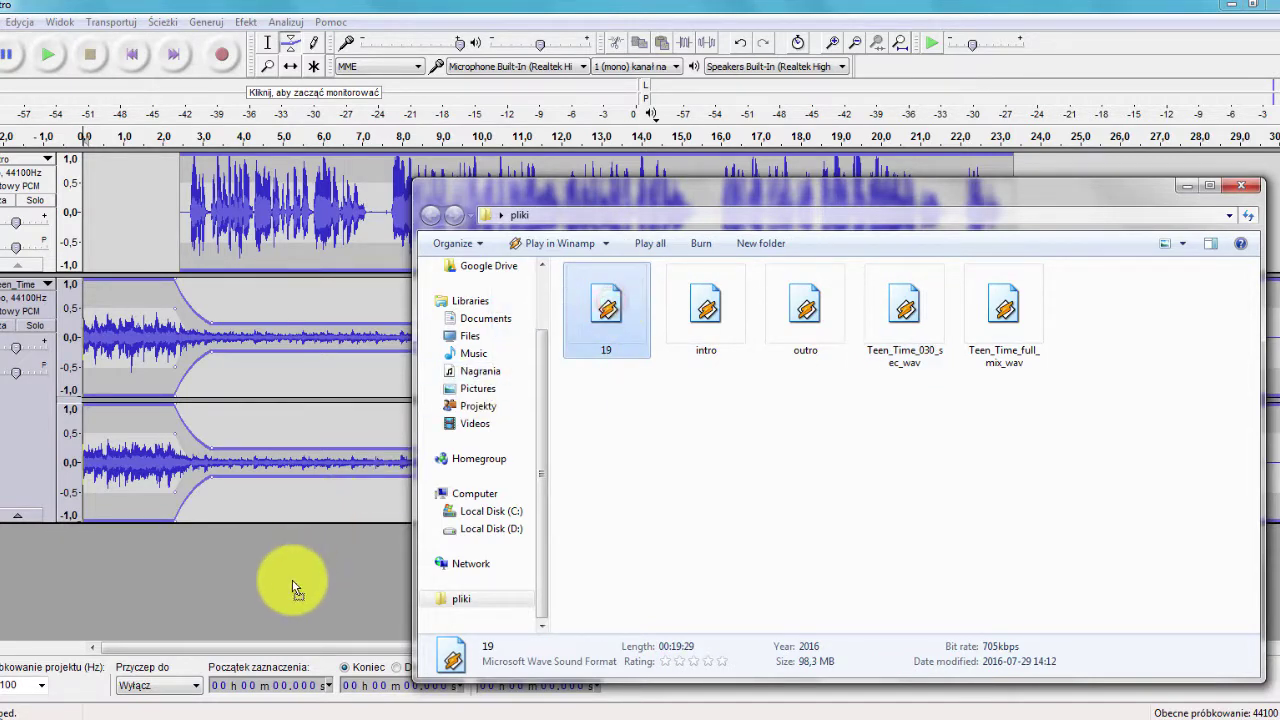
click(560, 8)
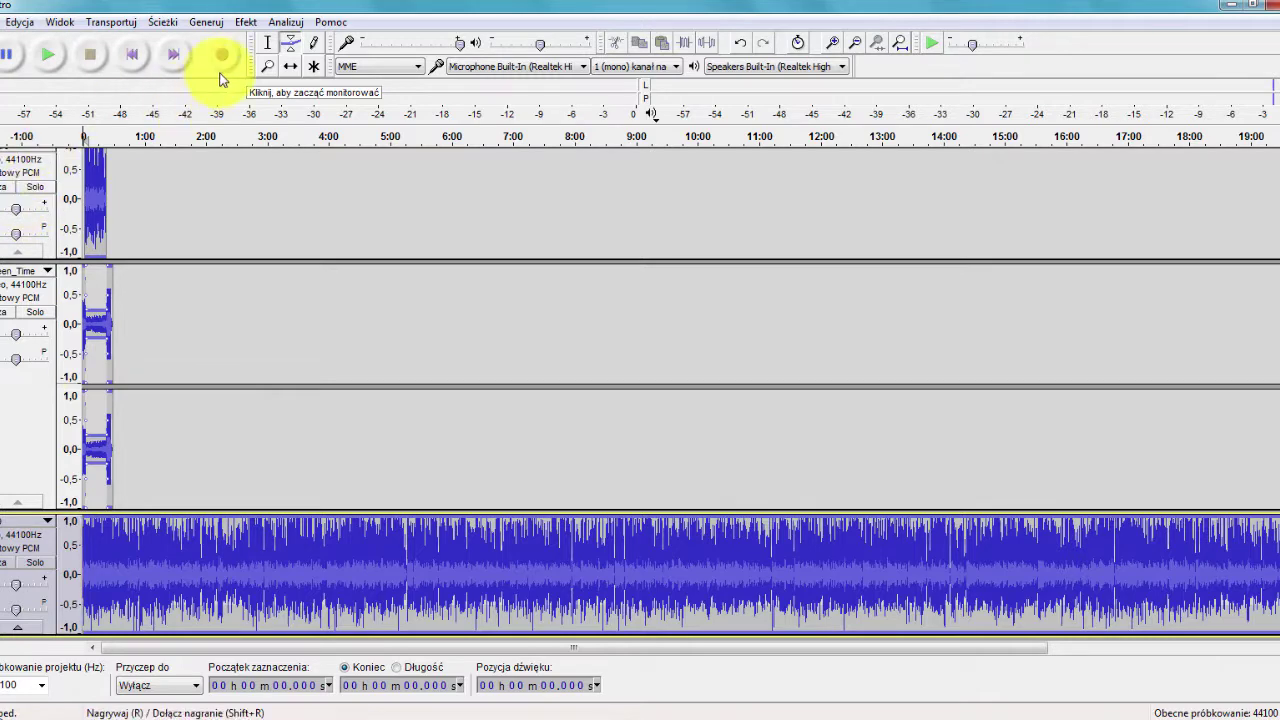
- Shift the clip of file 19 in time so it starts at about 30 s, where the Teen_Time music ends
click(291, 67)
drag(129, 560, 148, 566)
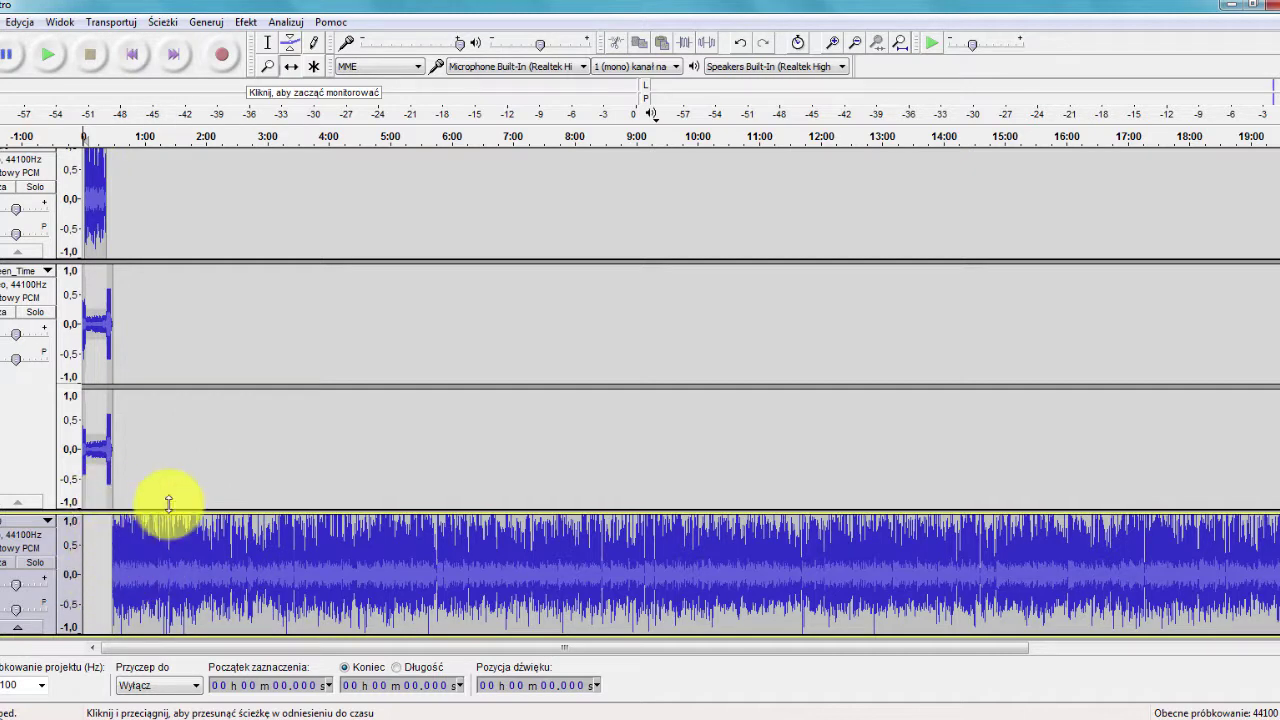
click(267, 66)
click(101, 541)
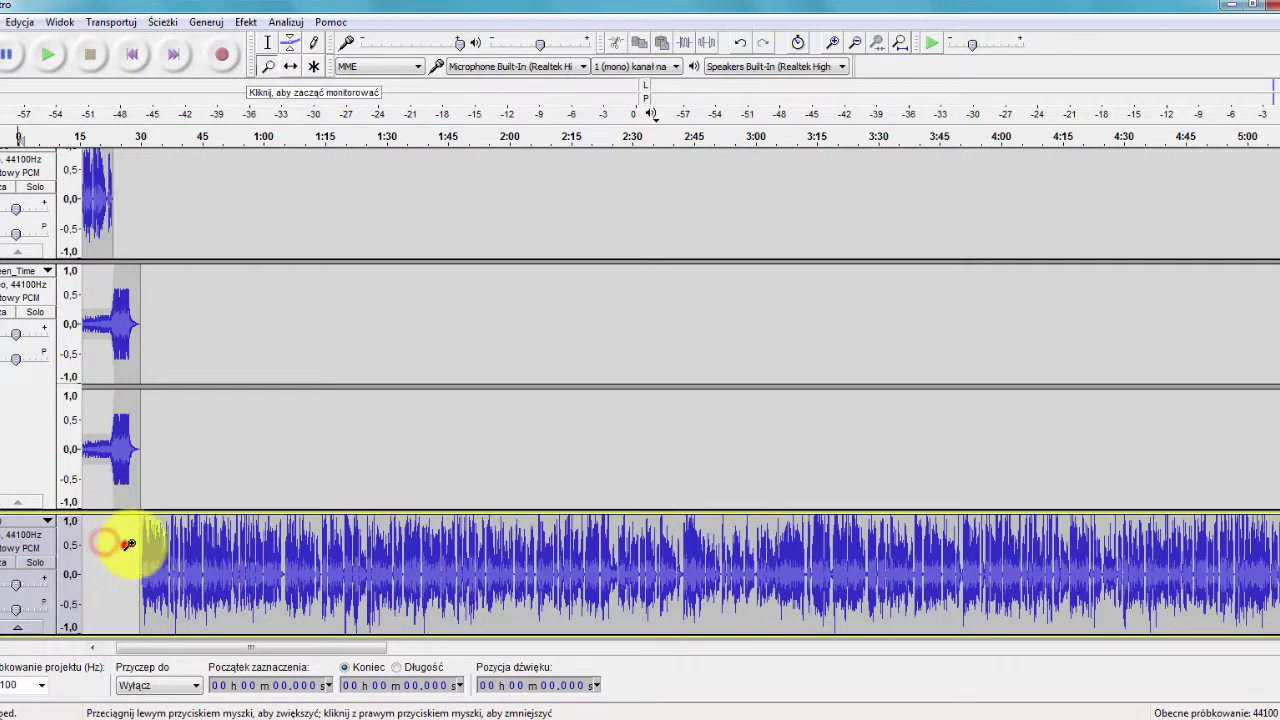
- Shift the clip of file 19 earlier so it starts at about 28 s, overlapping the fading end of the Teen_Time music
click(128, 543)
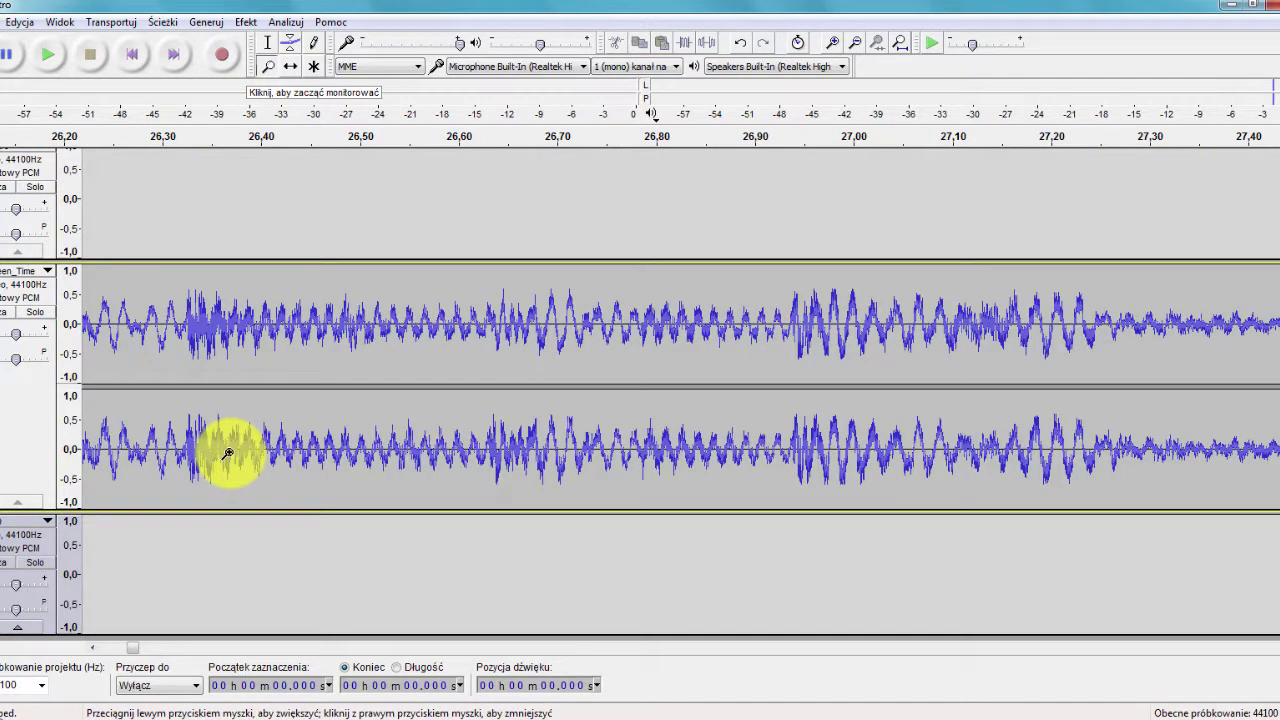
right_click(228, 454)
right_click(228, 454)
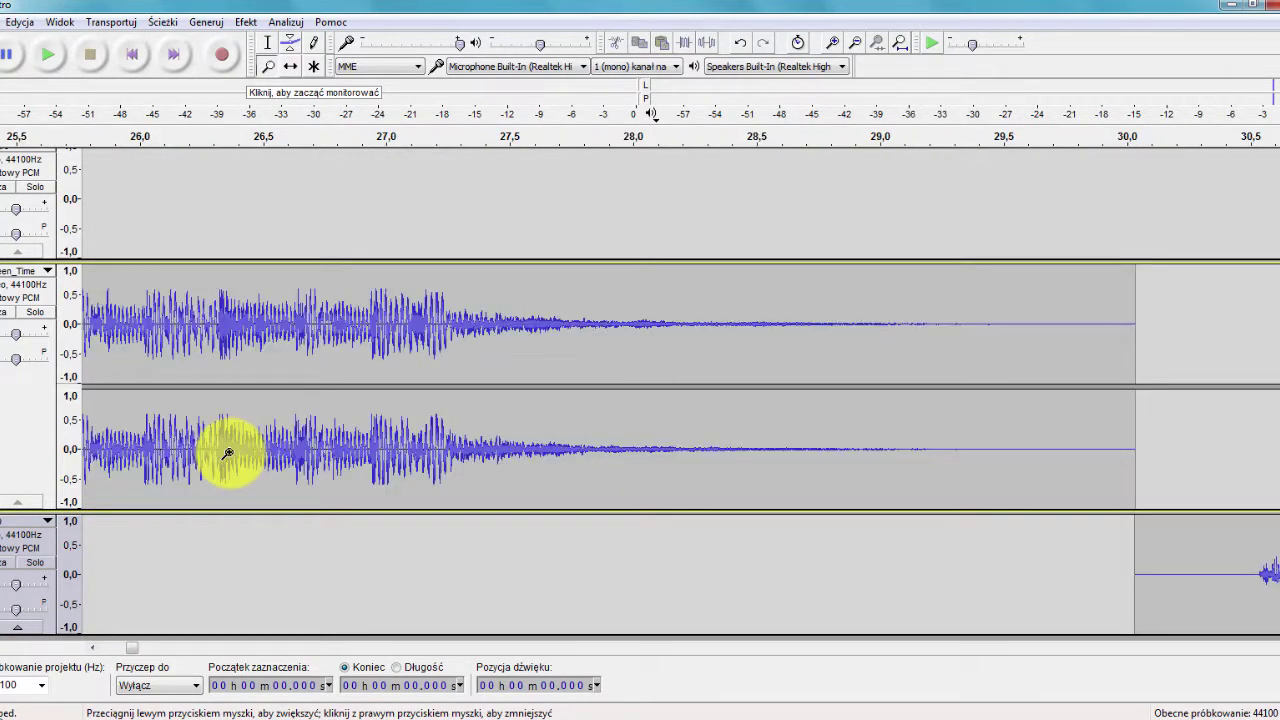
right_click(228, 454)
right_click(233, 443)
right_click(218, 447)
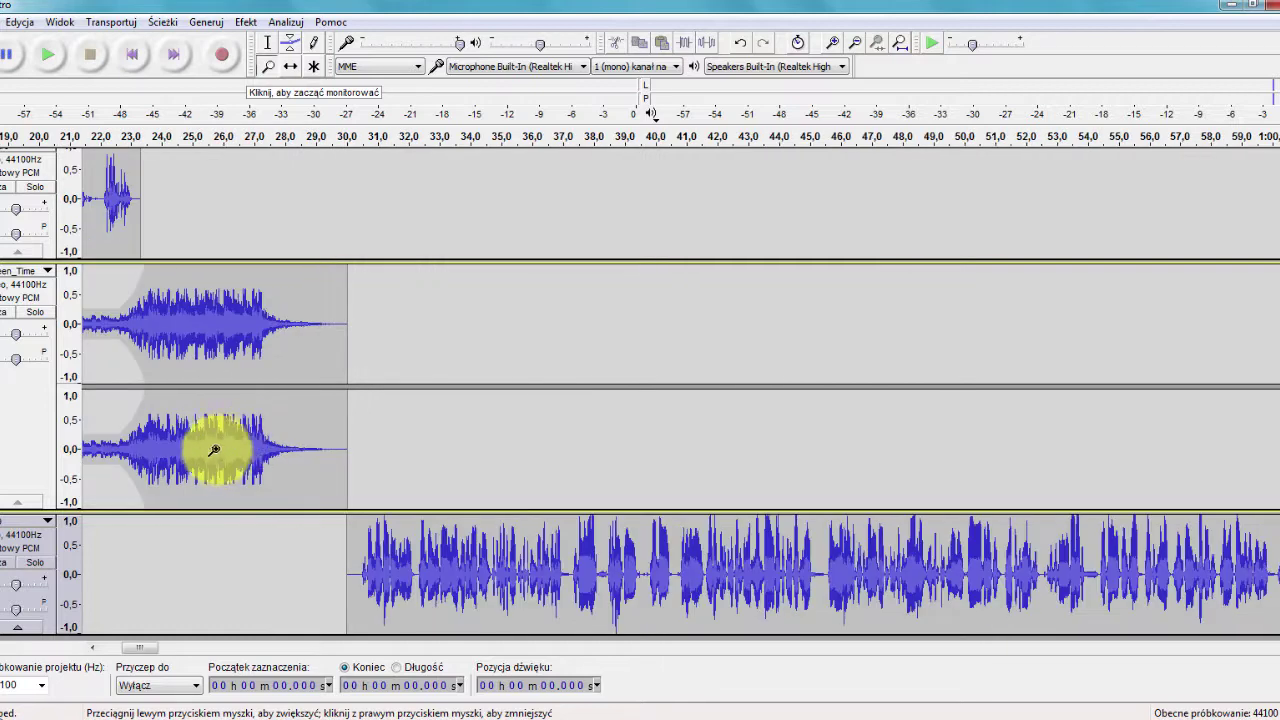
click(229, 449)
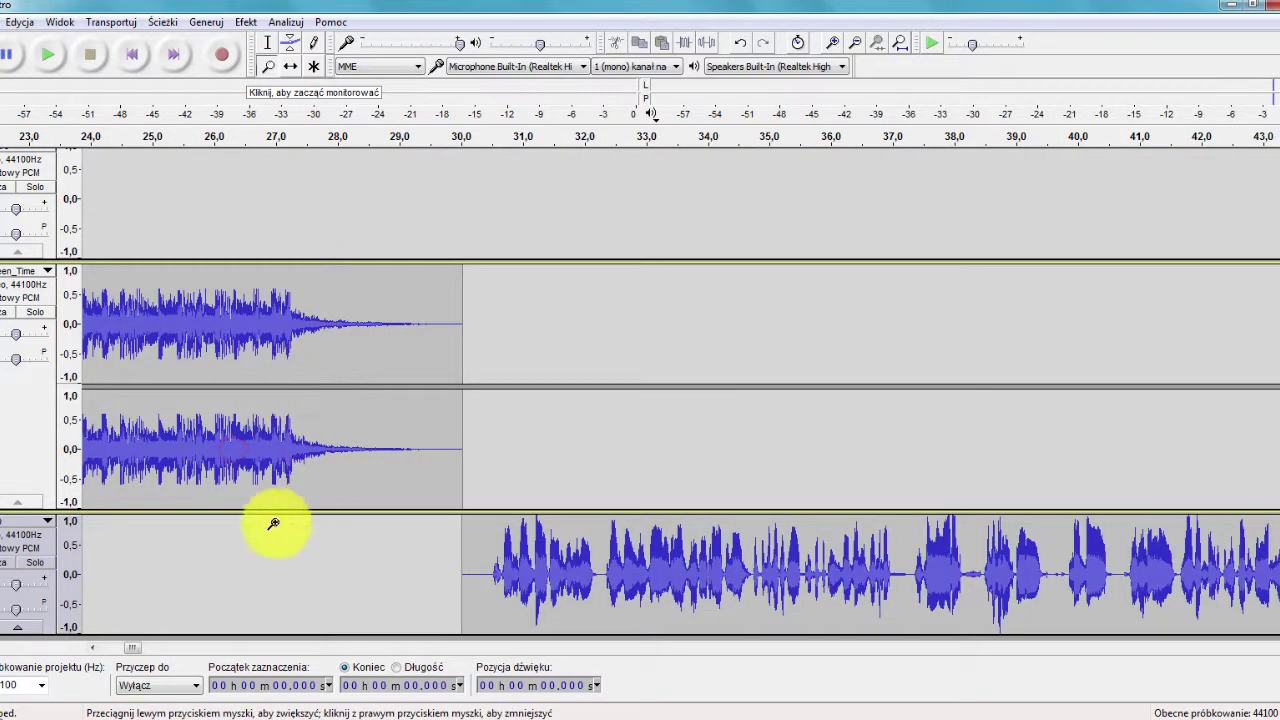
click(90, 650)
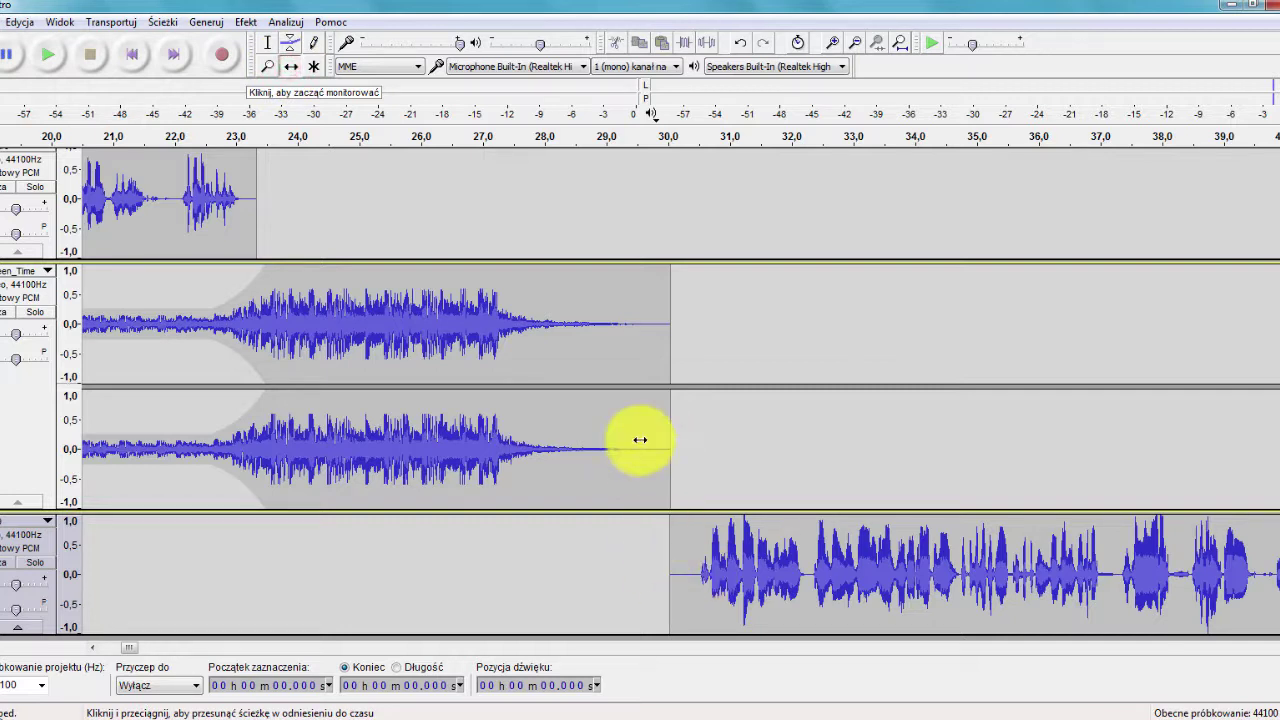
drag(794, 563, 683, 565)
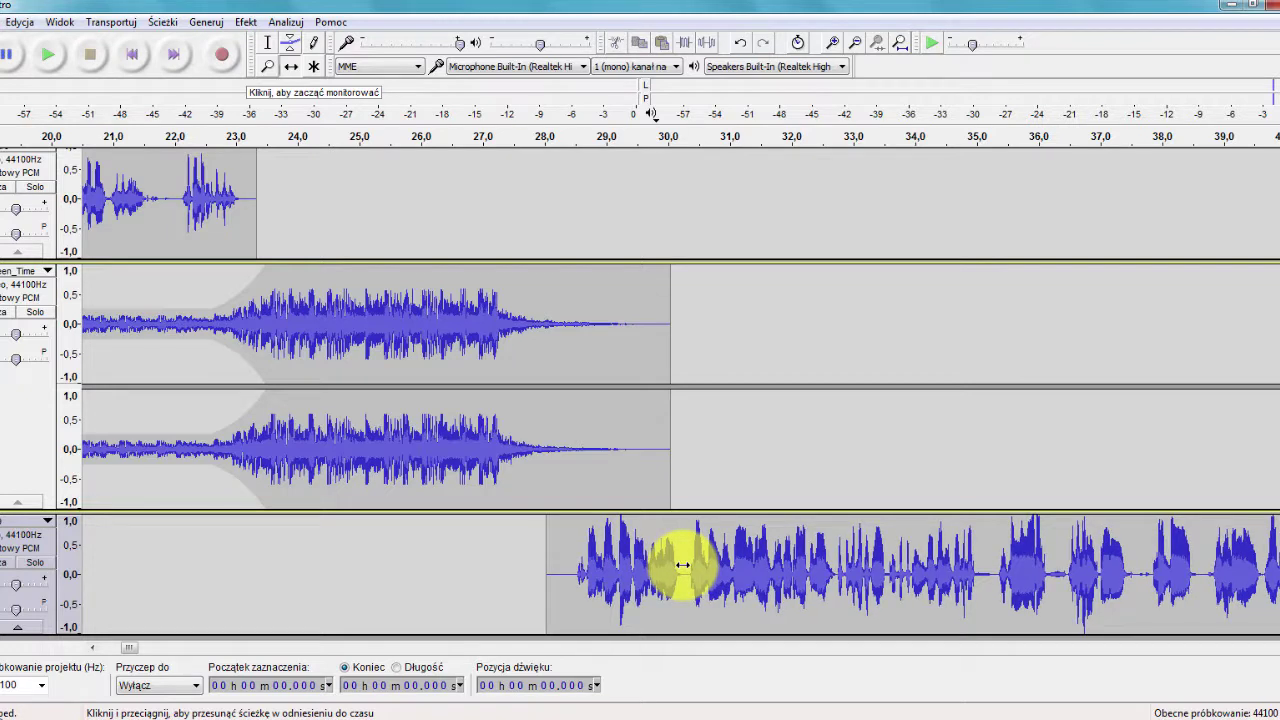
- Play the transition from the intro music into file 19 from about 21 s and again from about 25 s
click(113, 143)
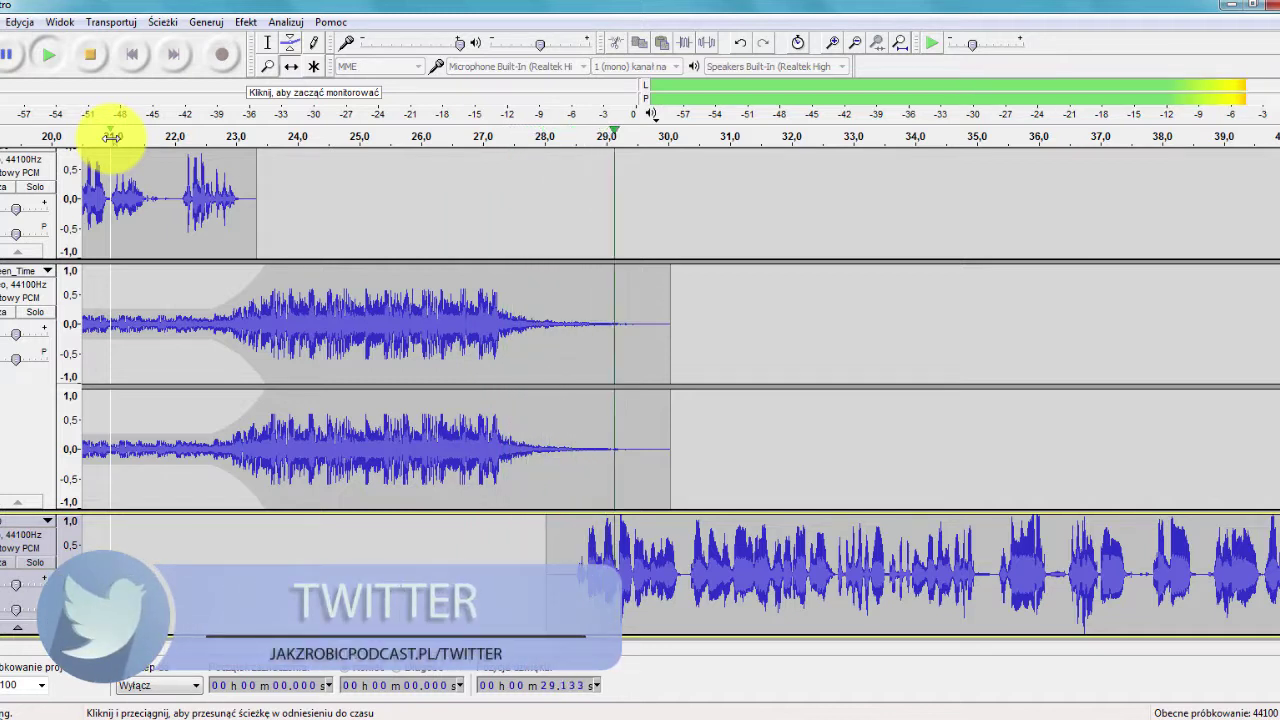
click(89, 57)
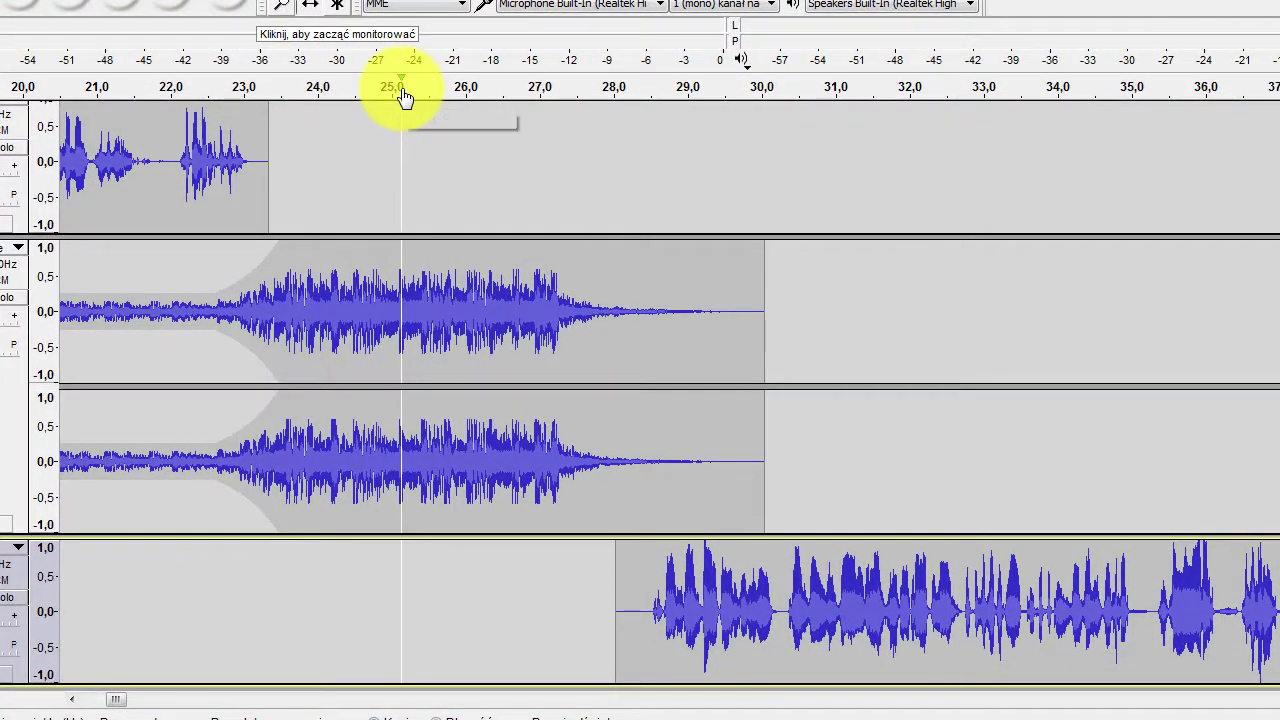
click(400, 88)
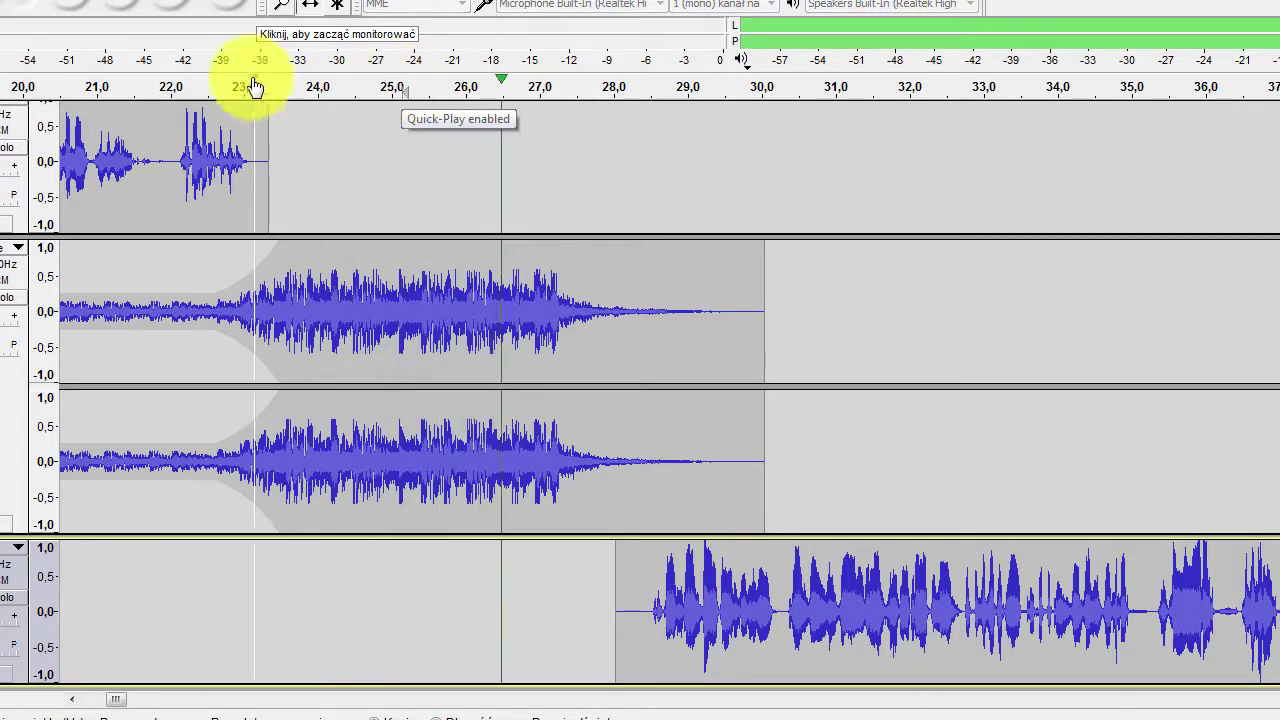
click(70, 4)
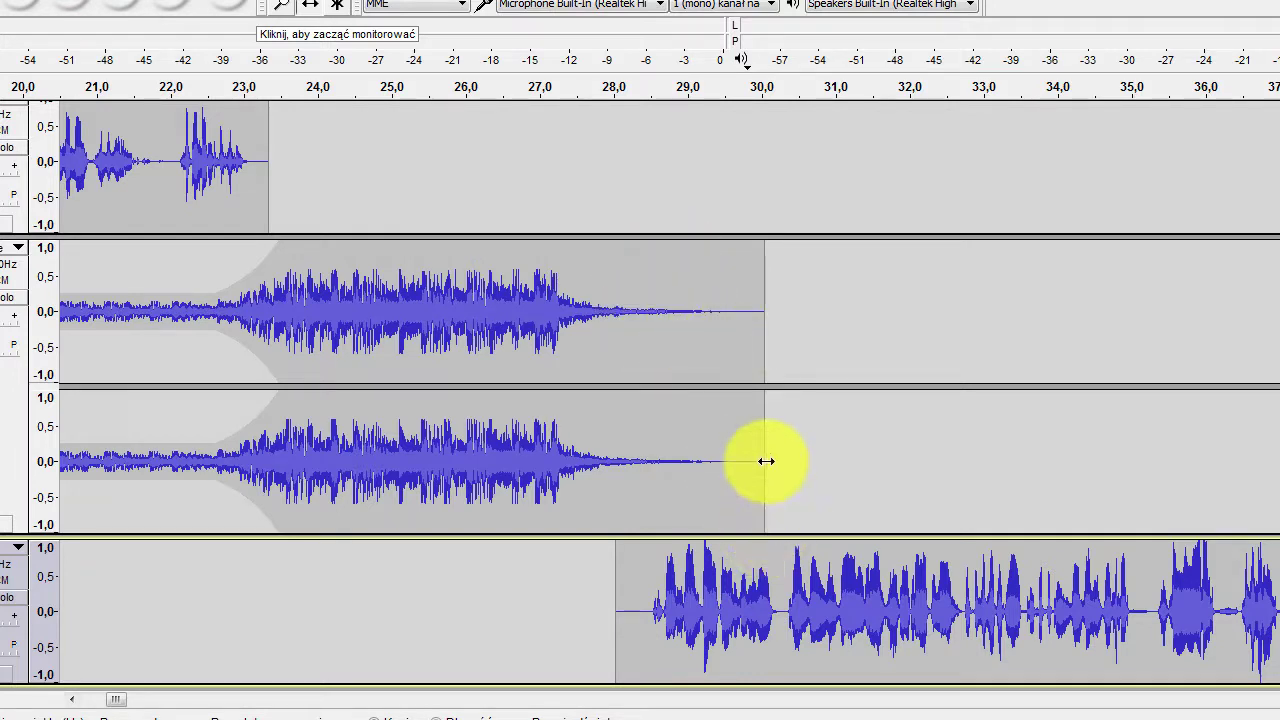
- Import the files outro and Teen_Time_full_mix_wav from the pliki folder as new tracks below file 19
scroll(766, 461, down, 1)
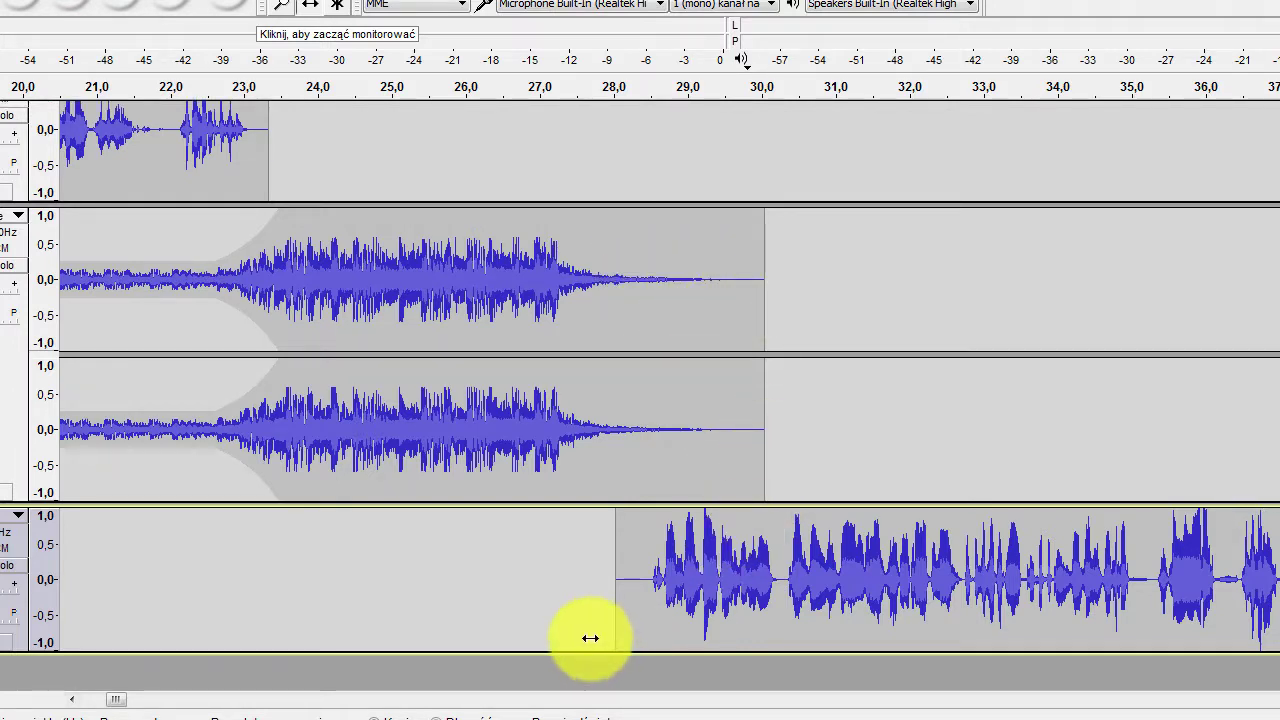
click(250, 719)
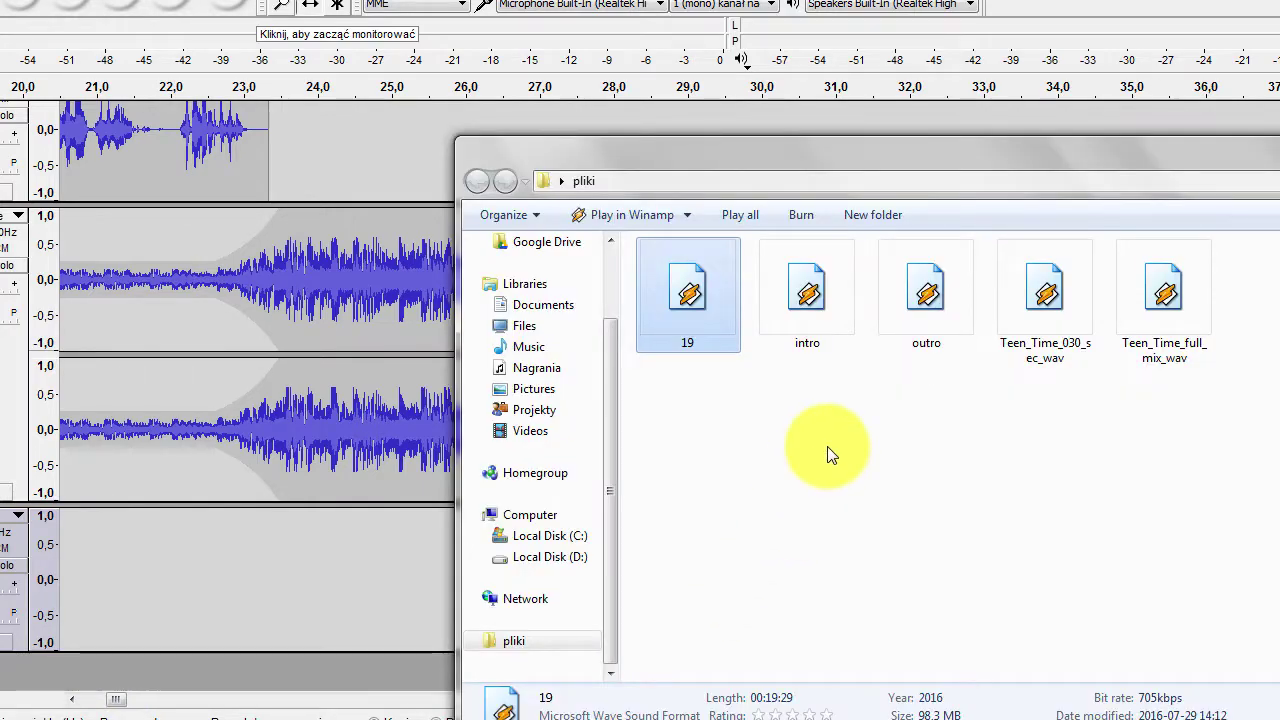
click(911, 316)
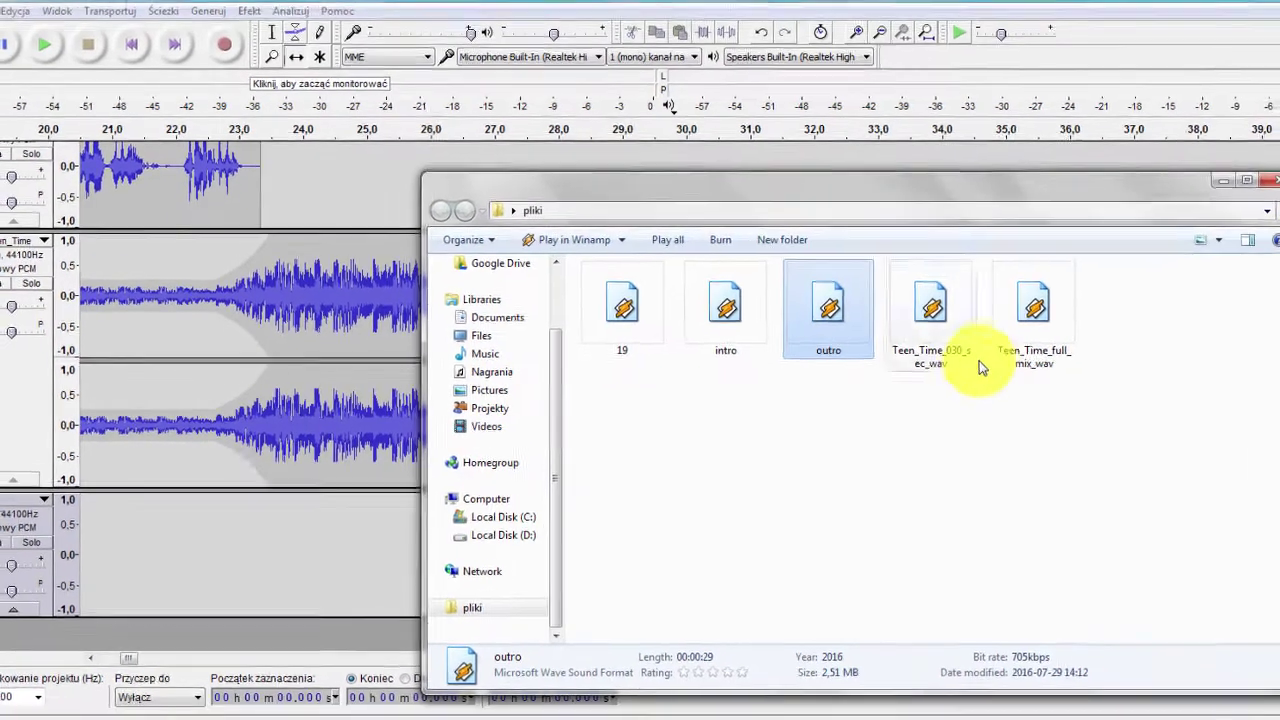
ctrl+click(1097, 345)
drag(885, 310, 307, 615)
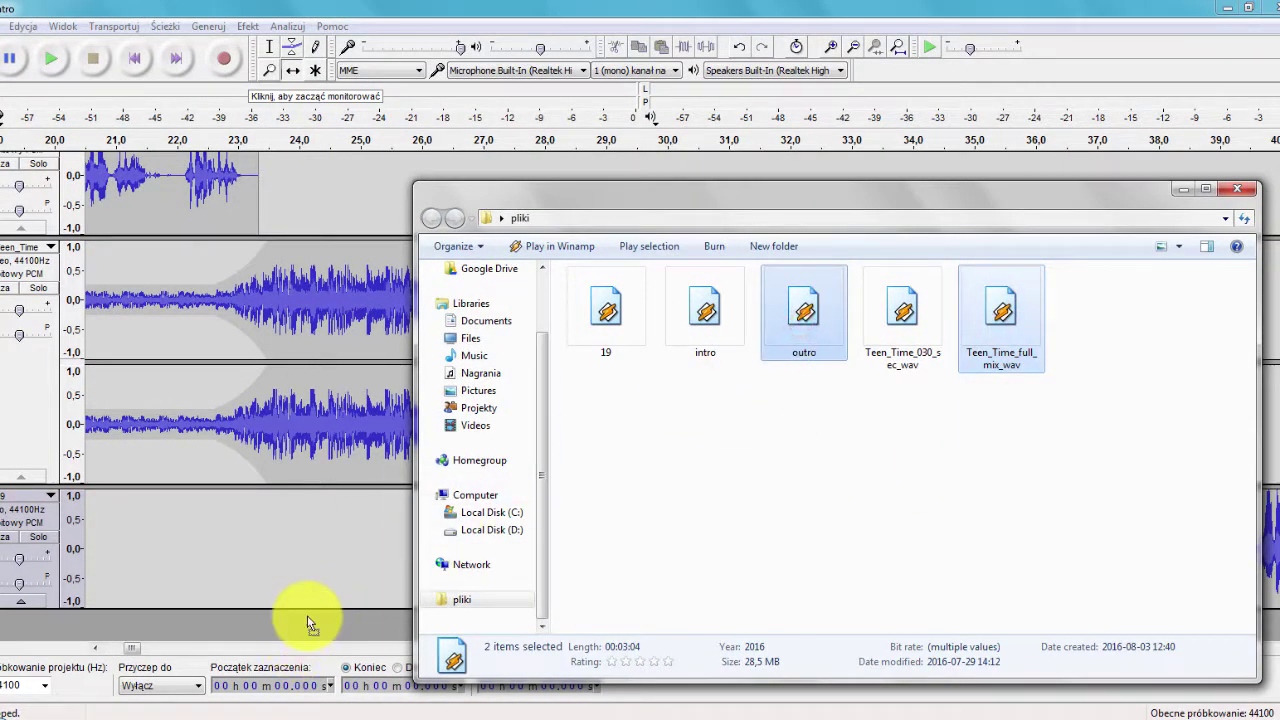
click(700, 5)
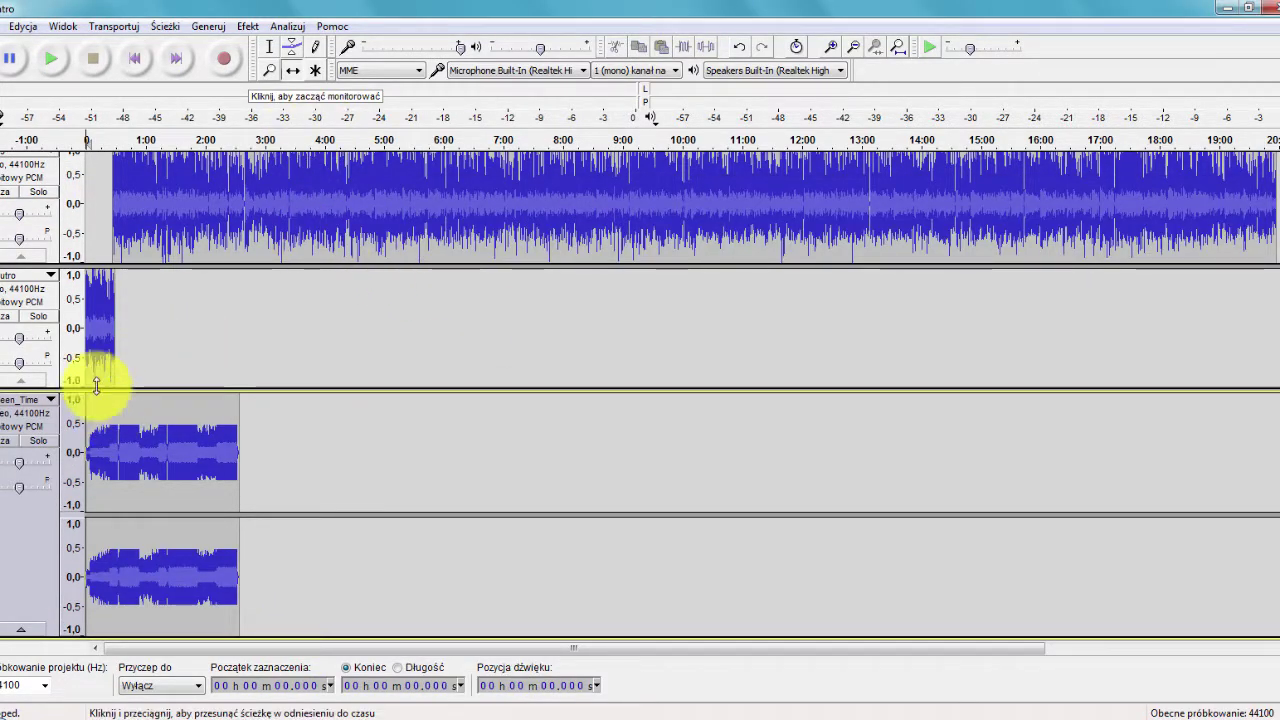
- Shift the outro clip to start where file 19 ends, at about 19:57, and the full-mix Teen_Time clip to start at about 18:08
drag(101, 346, 1266, 382)
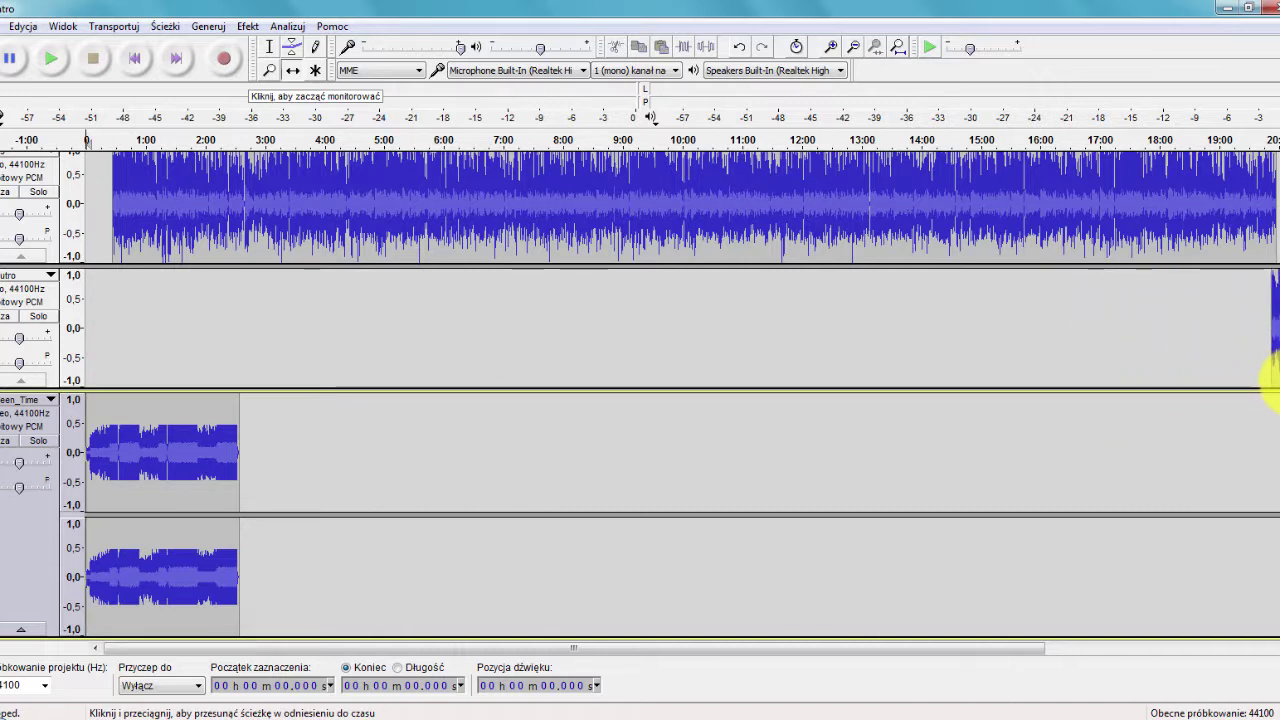
drag(123, 457, 1131, 486)
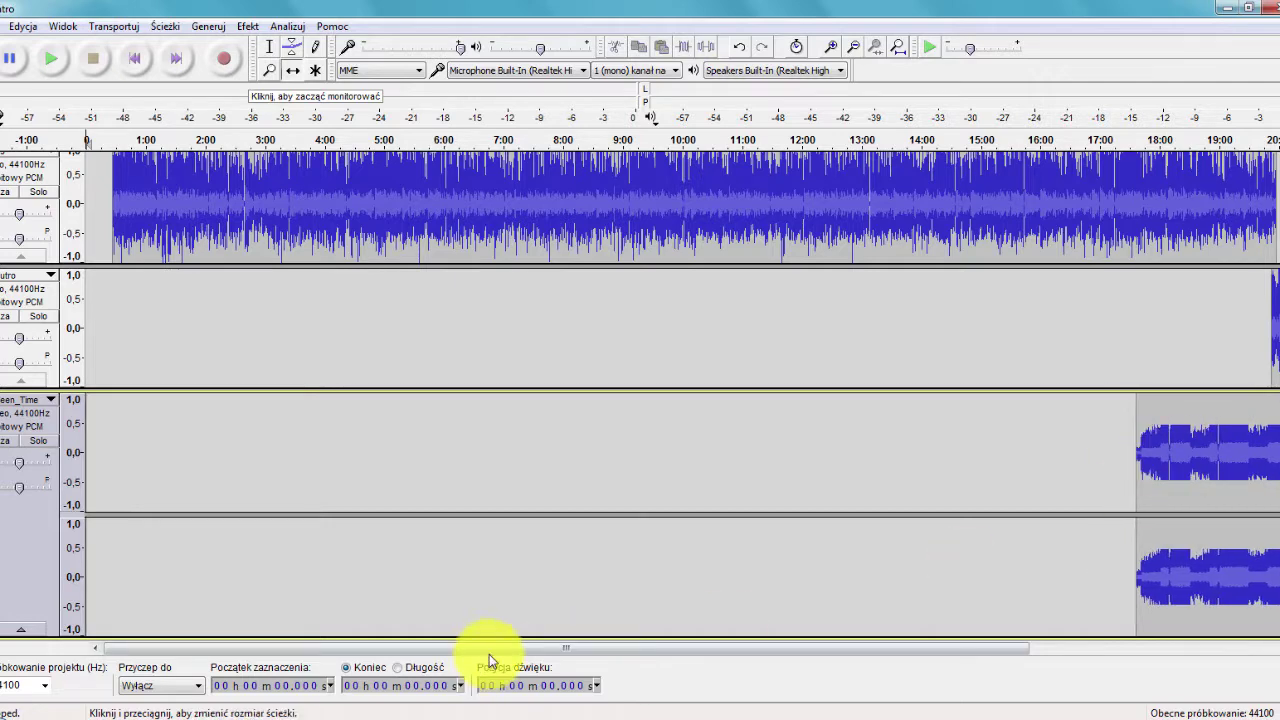
drag(499, 651, 757, 651)
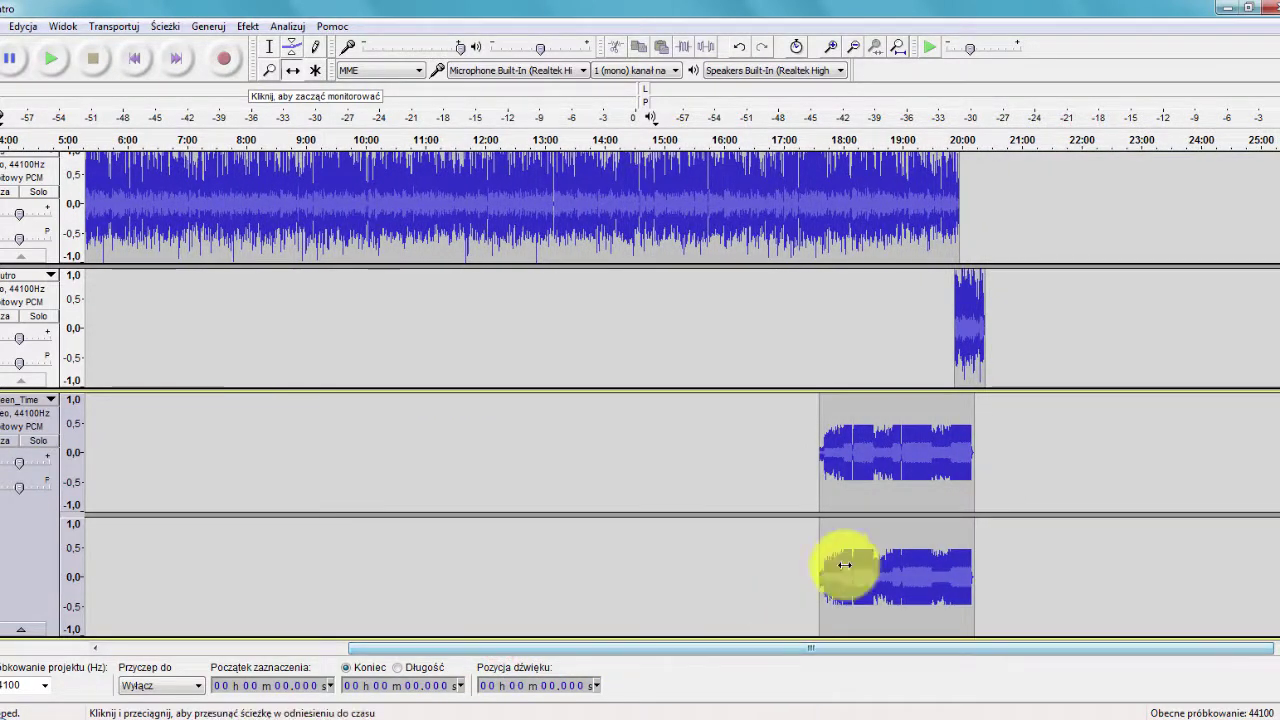
drag(884, 456, 914, 454)
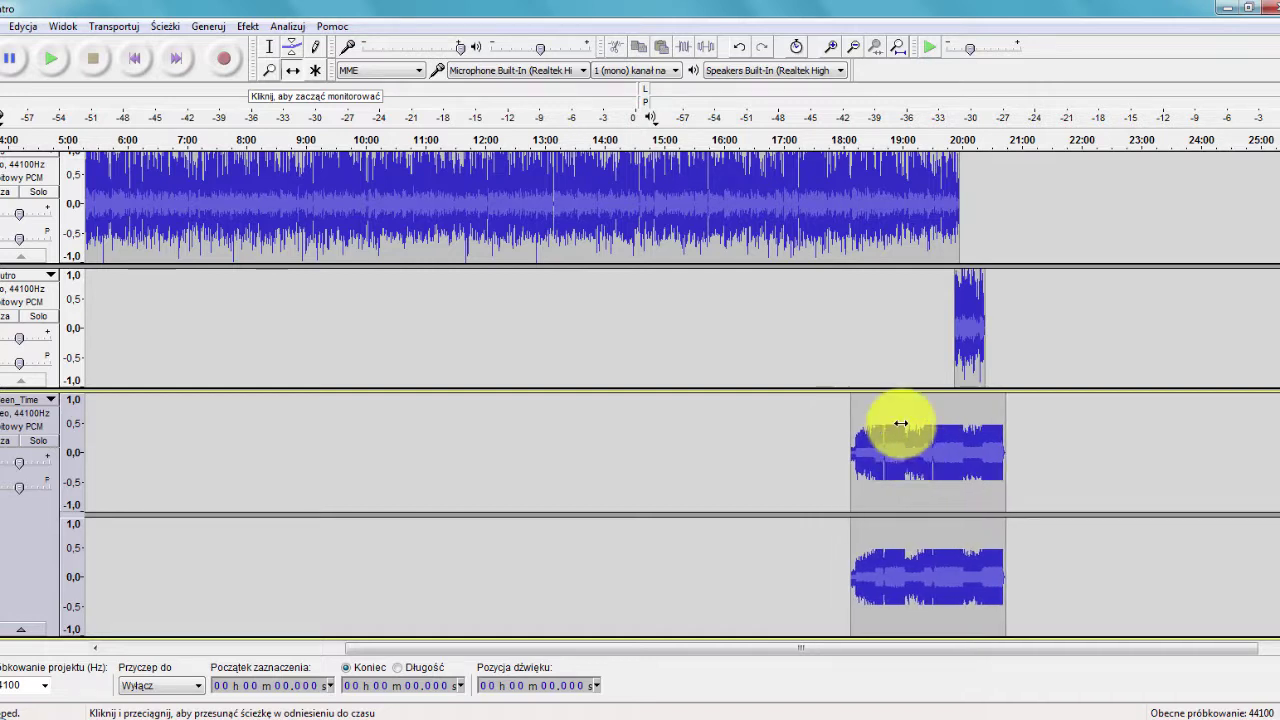
drag(971, 332, 966, 334)
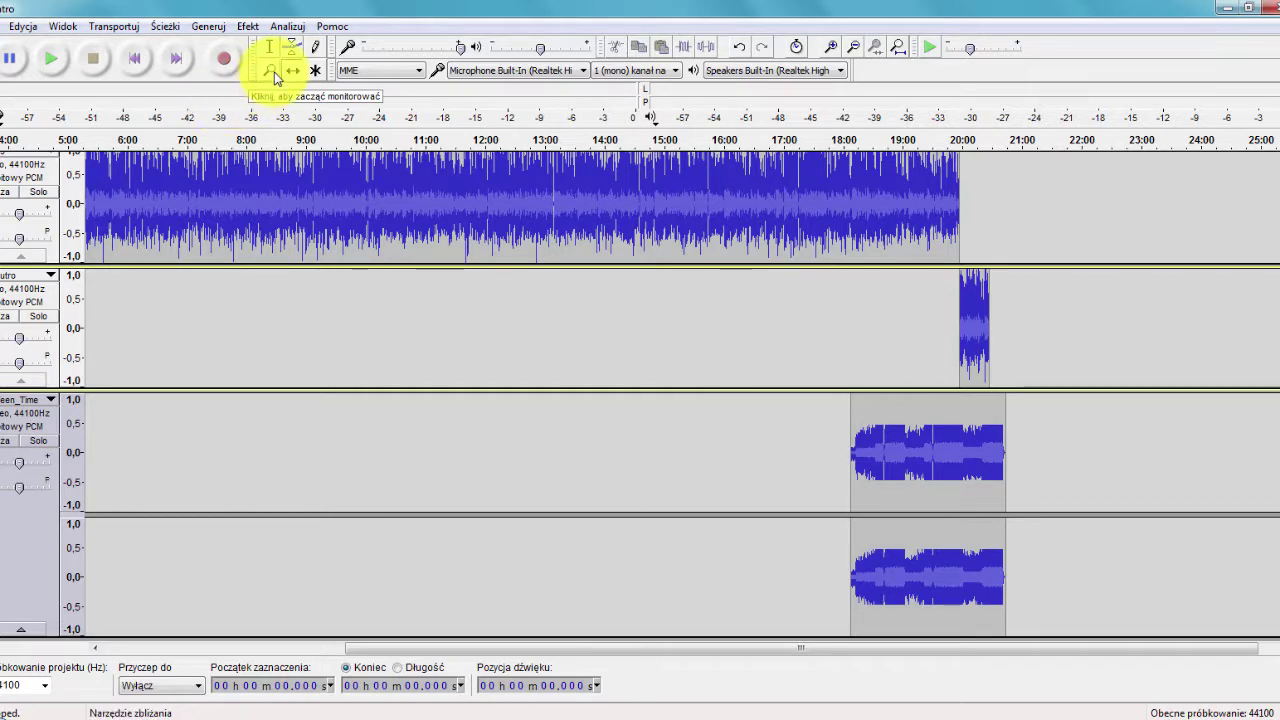
- Play the transition from file 19 into the outro from about 19:55 with the full-mix Teen_Time track temporarily muted
click(275, 77)
click(969, 336)
click(957, 333)
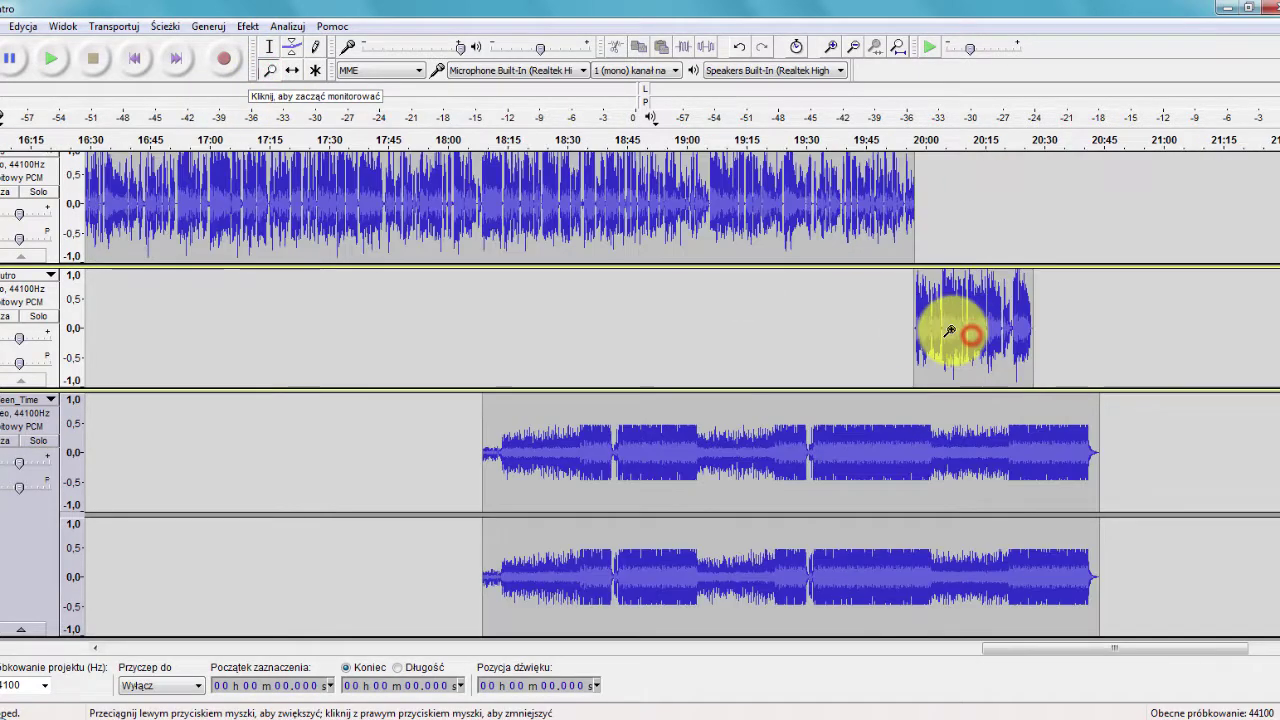
click(951, 333)
click(914, 334)
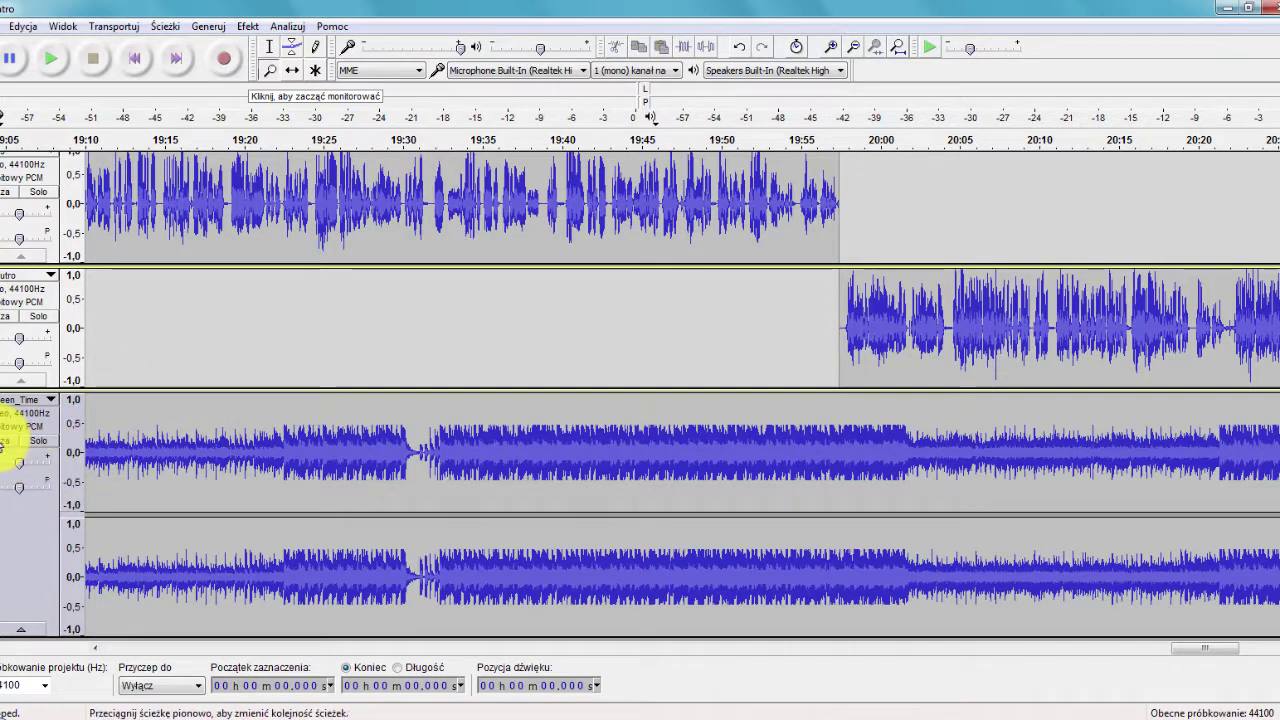
click(5, 441)
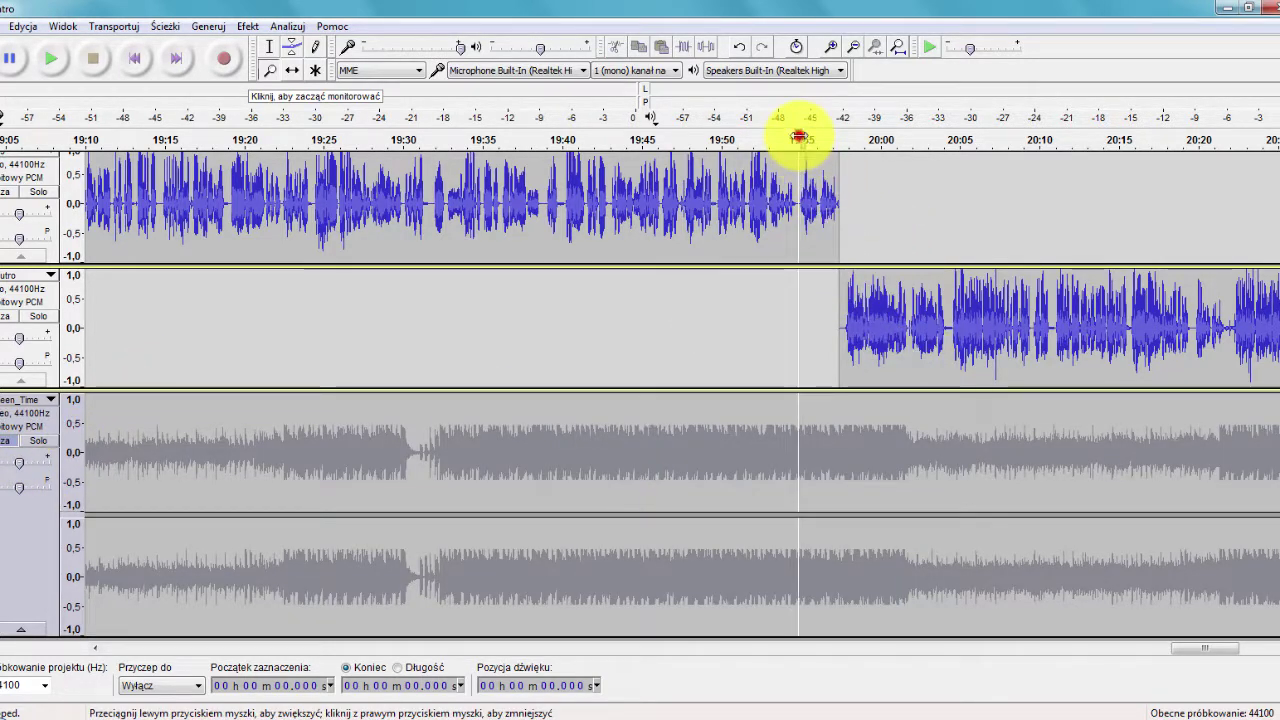
click(800, 136)
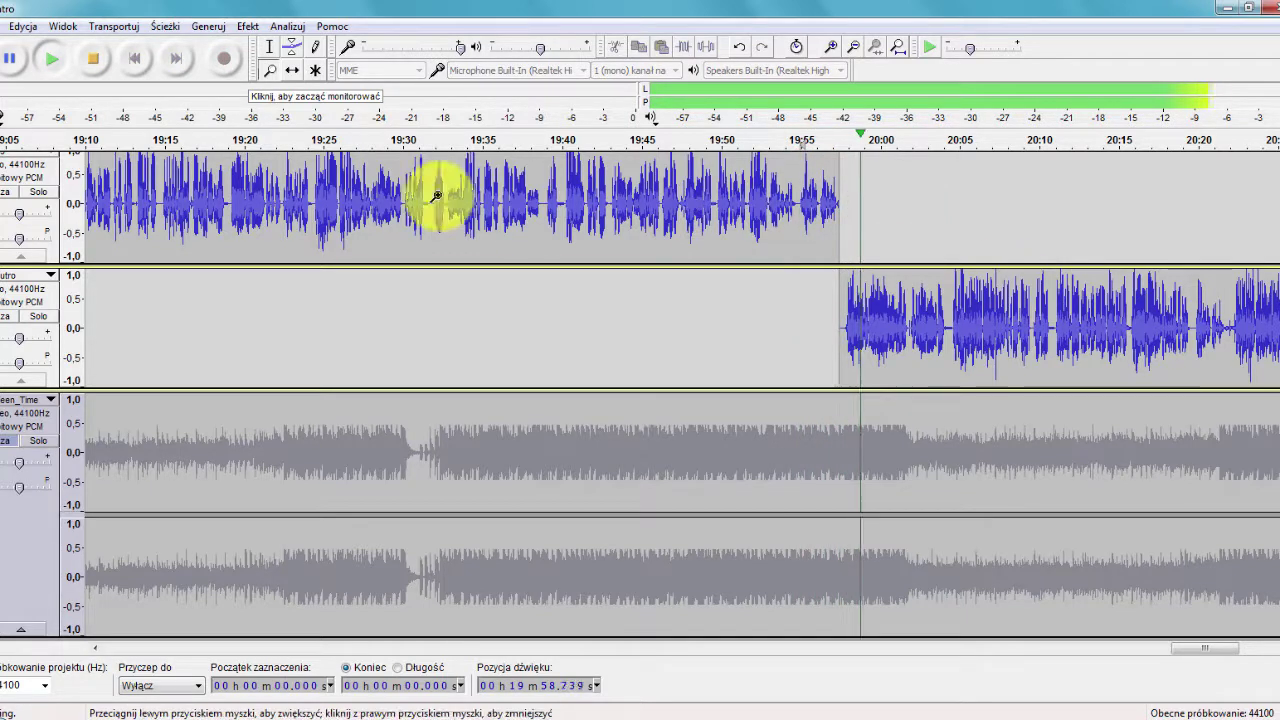
click(80, 65)
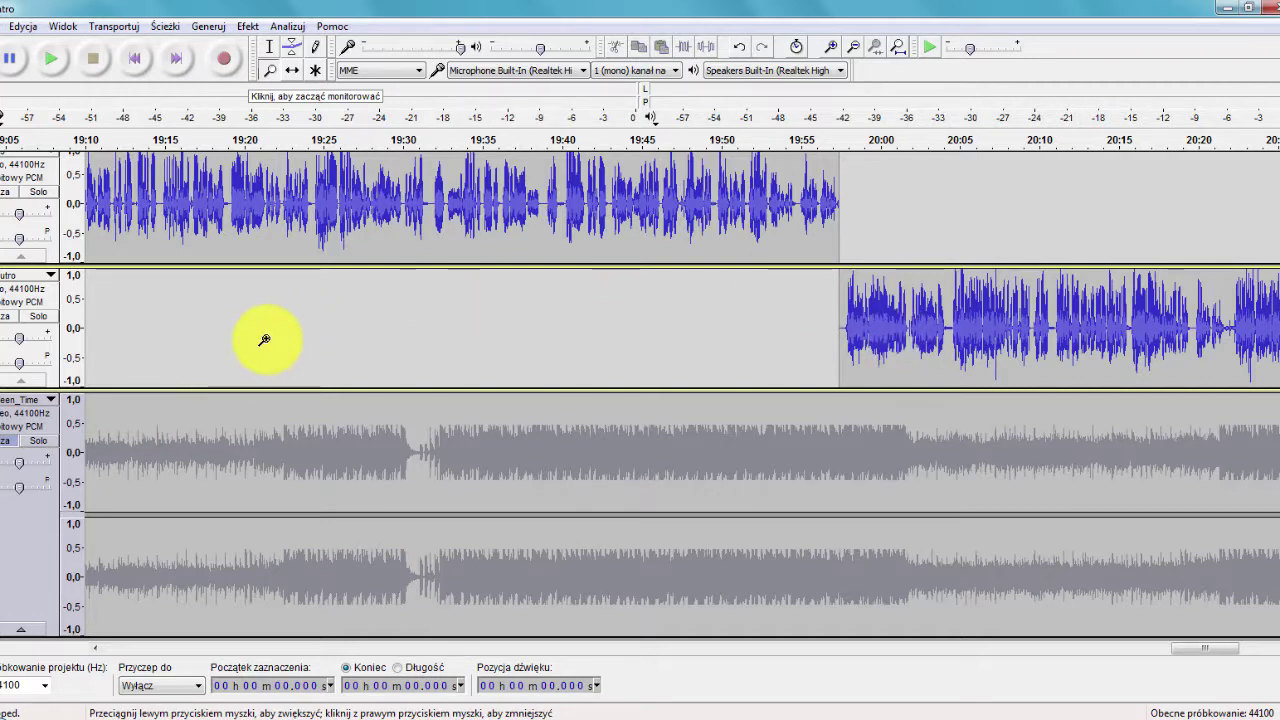
click(5, 443)
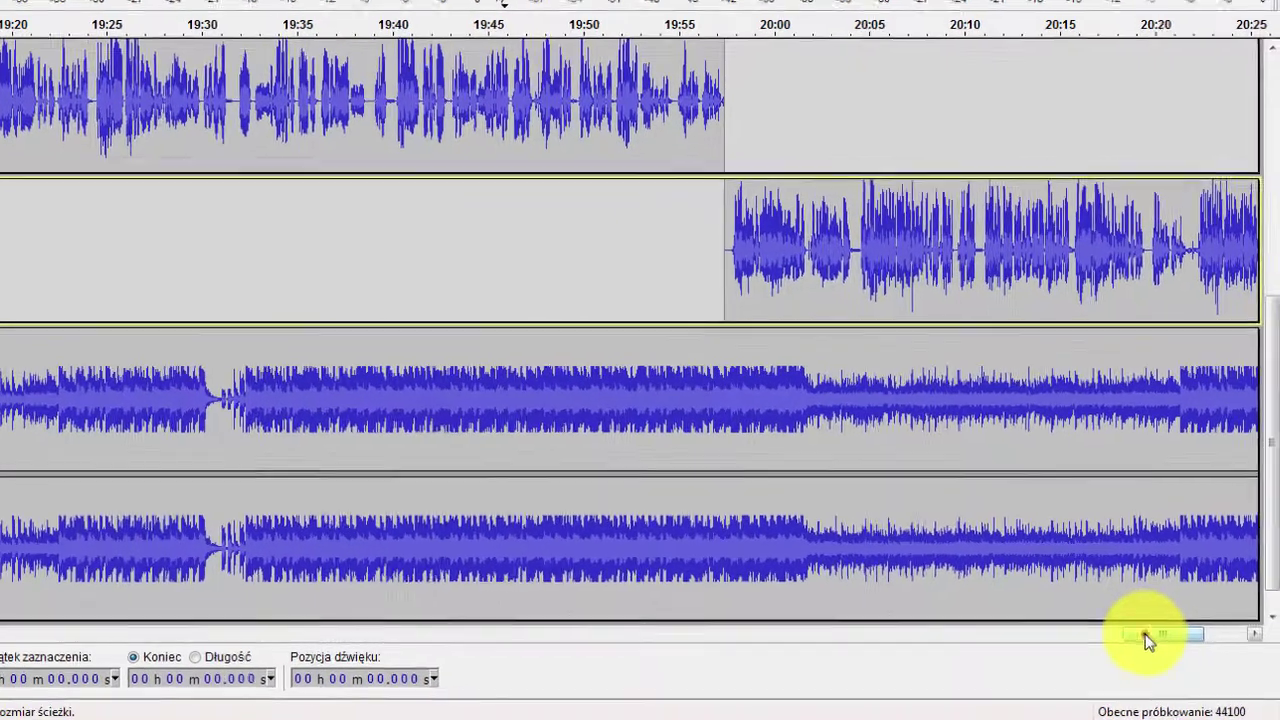
- Shift the full-mix Teen_Time clip earlier so it ends at about 20:38, with its last loud section starting under the outro's ending
drag(1189, 649, 1215, 649)
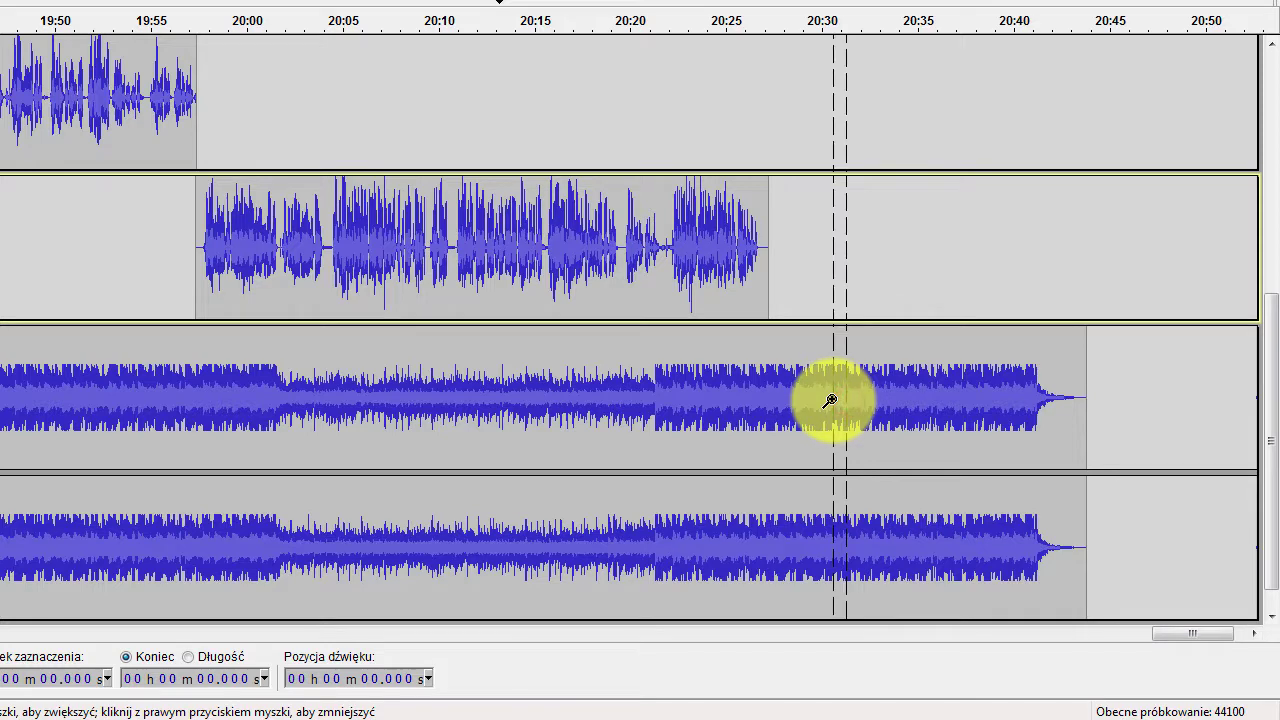
drag(846, 400, 831, 400)
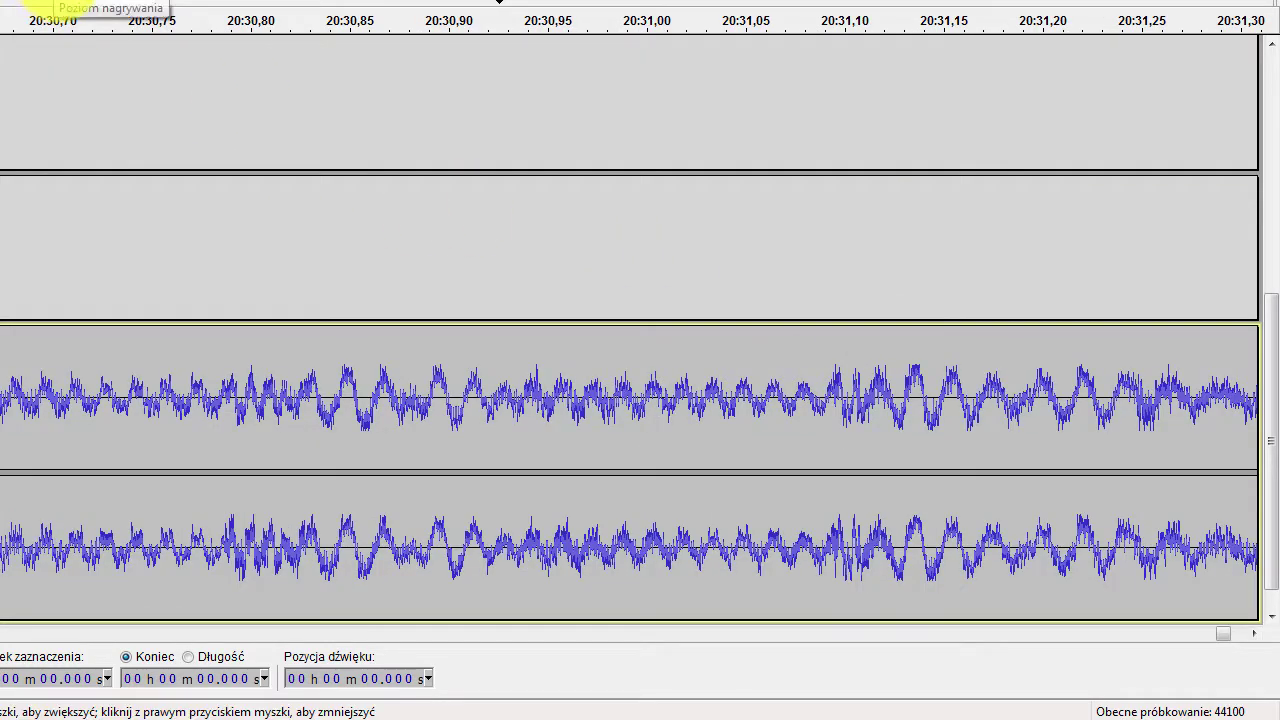
right_click(615, 415)
right_click(760, 432)
right_click(795, 415)
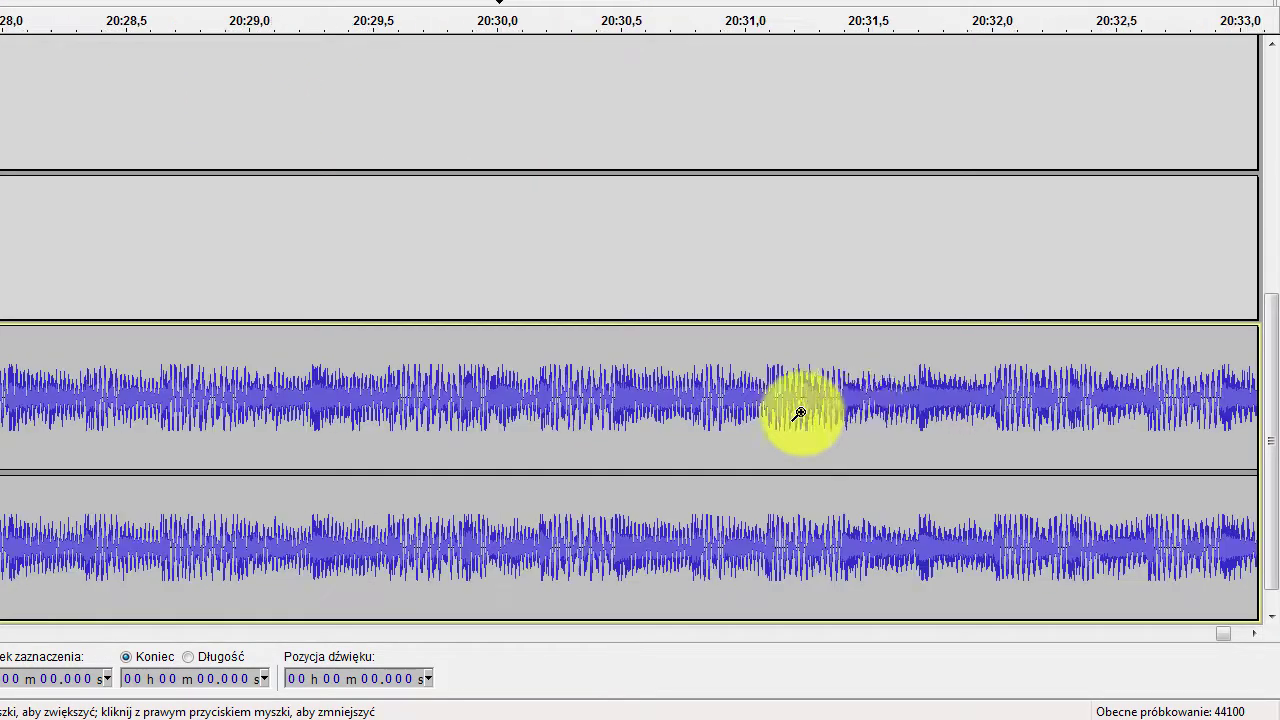
right_click(934, 406)
right_click(969, 406)
right_click(395, 425)
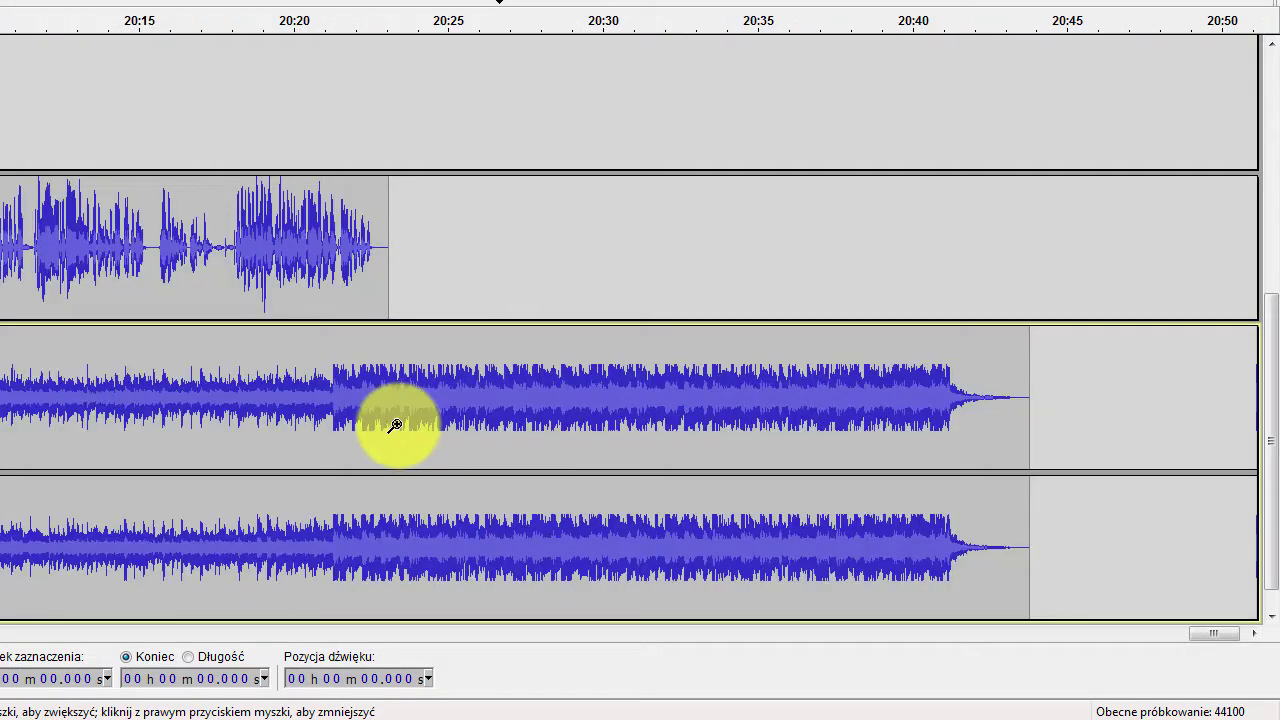
right_click(380, 388)
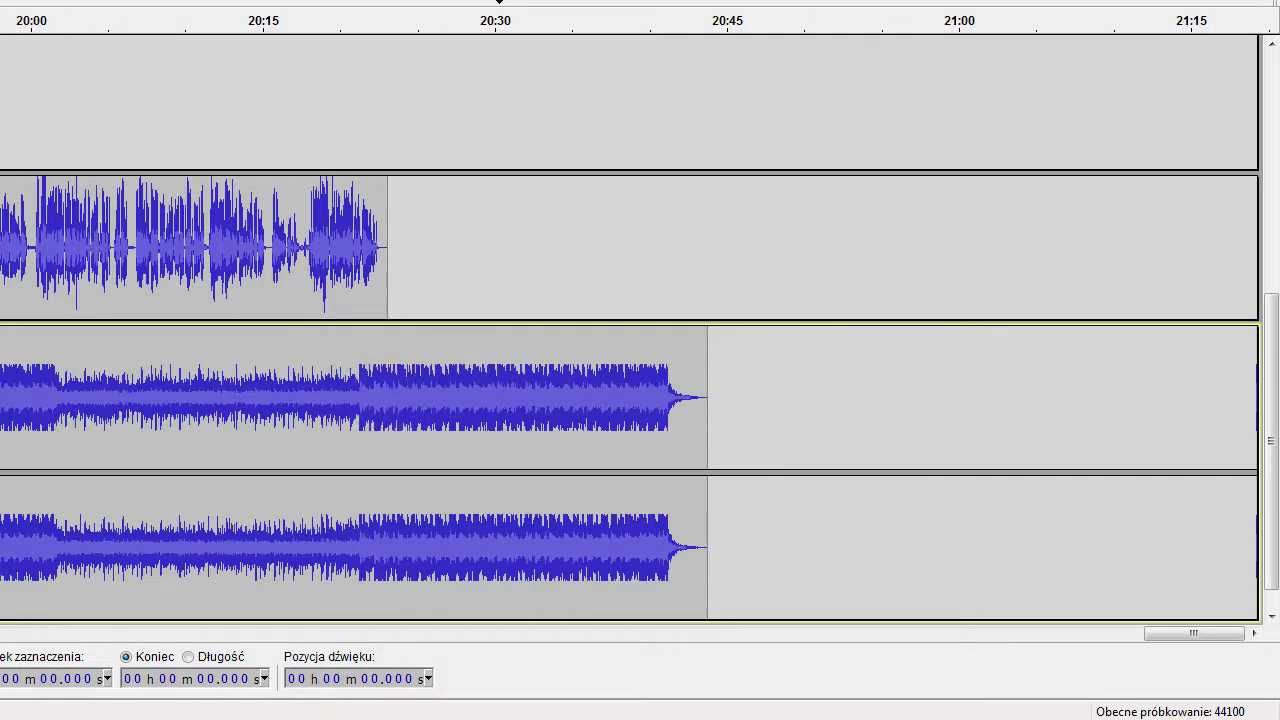
drag(414, 386, 333, 392)
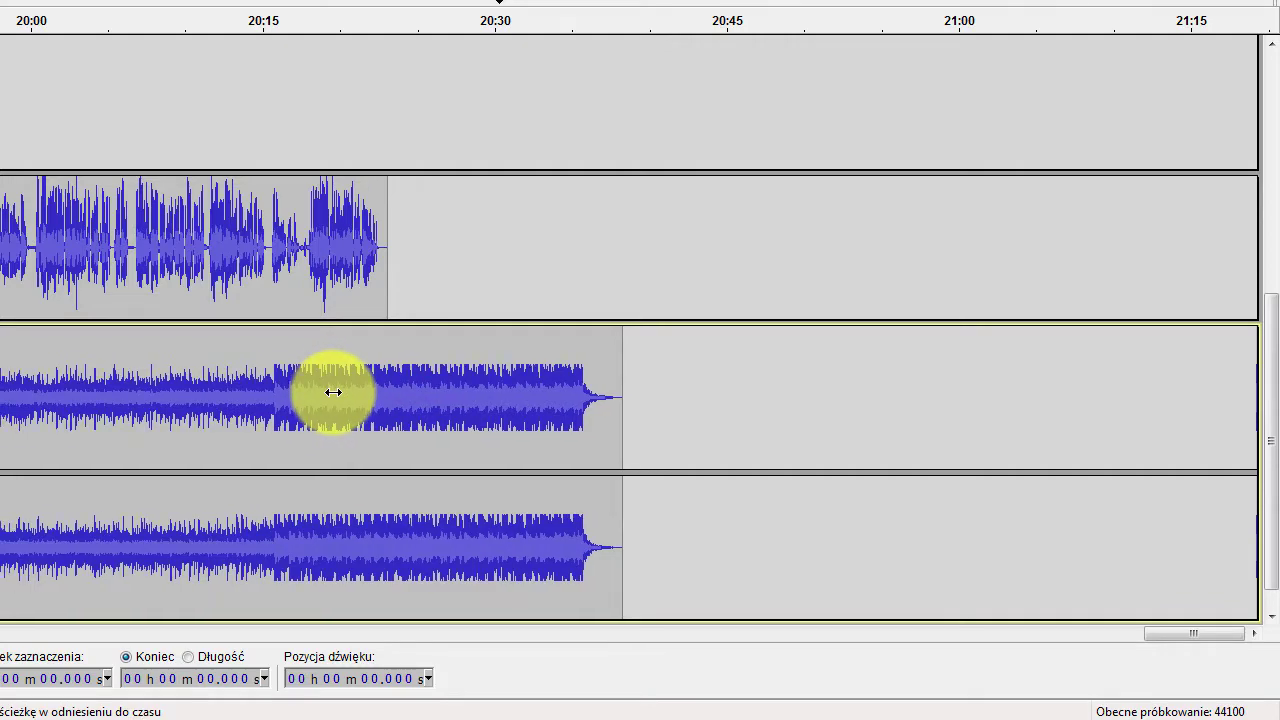
- Play the project from about 18:01 to check how the full-mix Teen_Time music enters under file 19
drag(1162, 635, 1005, 659)
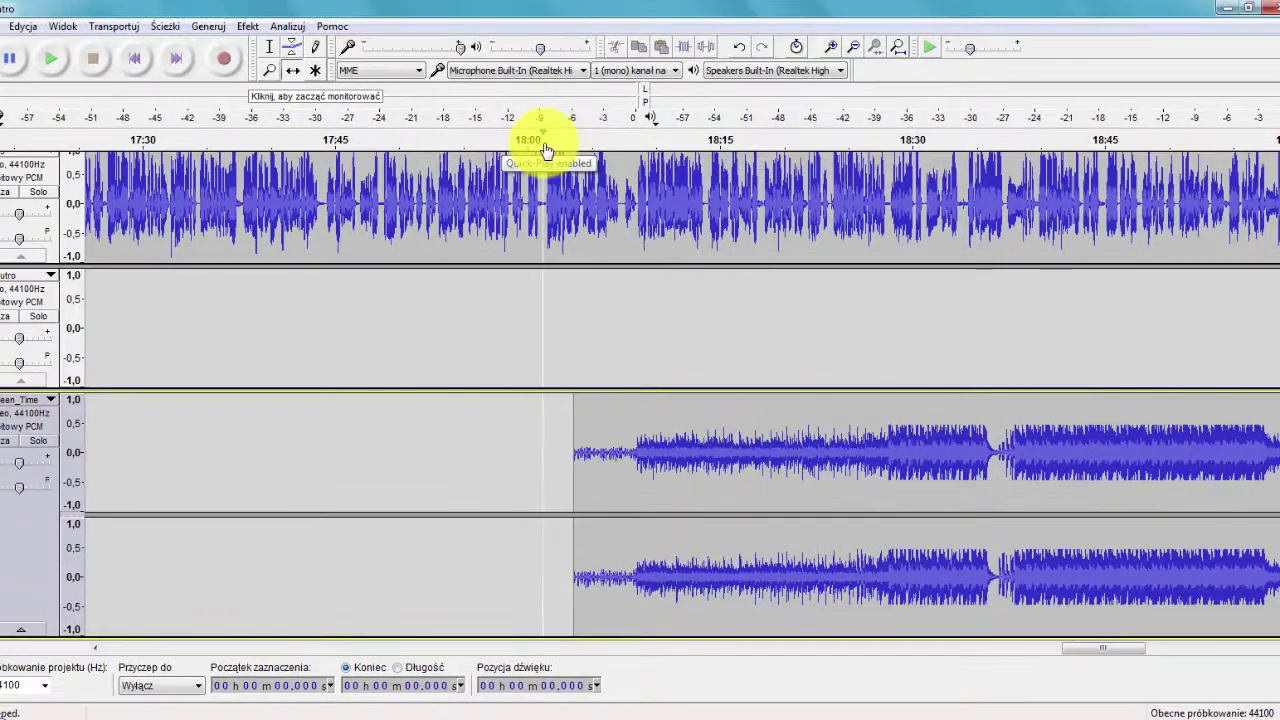
click(366, 20)
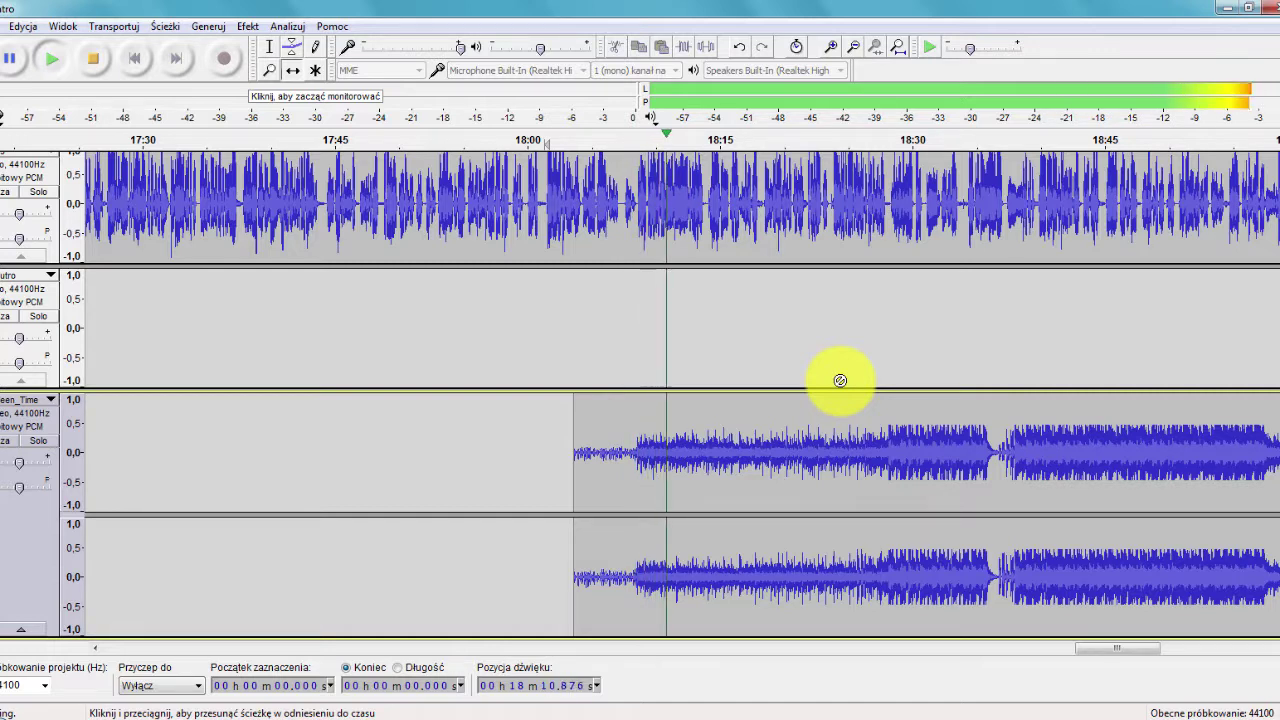
click(93, 60)
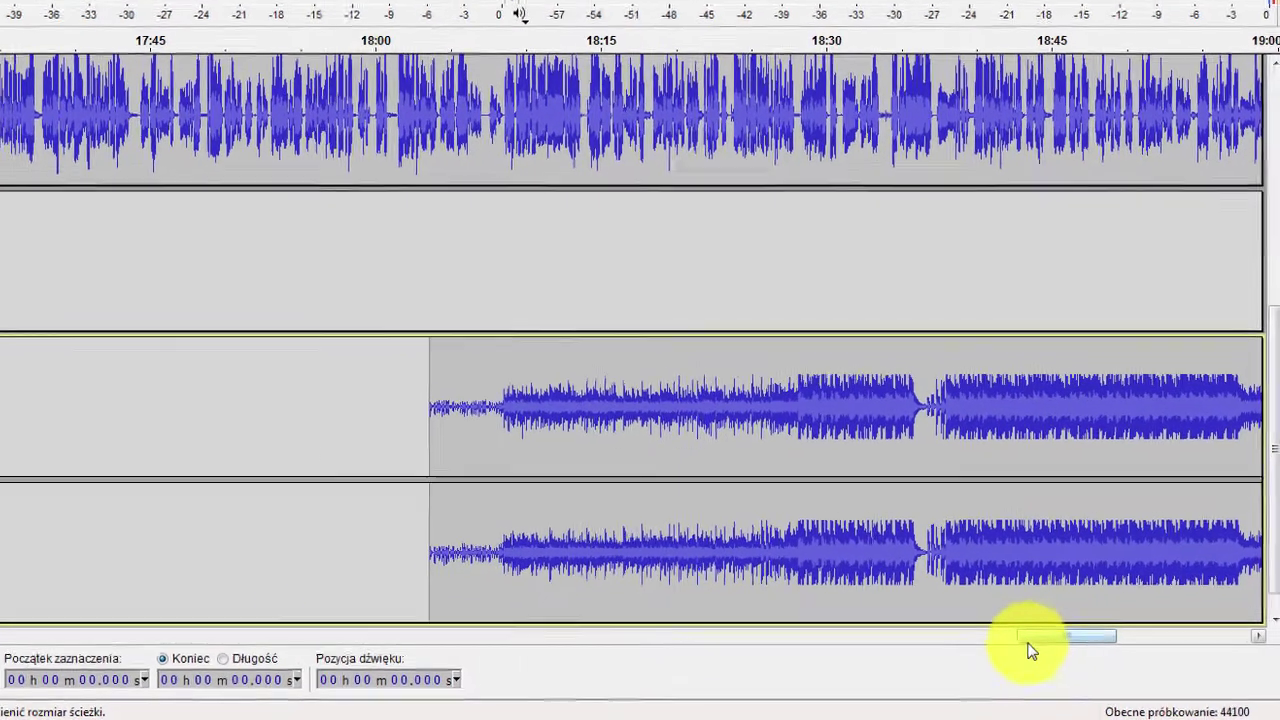
- Shape the full-mix Teen_Time envelope to keep the music quiet until about 20:22 and raise it to full volume at about 20:24
drag(1075, 643, 1147, 638)
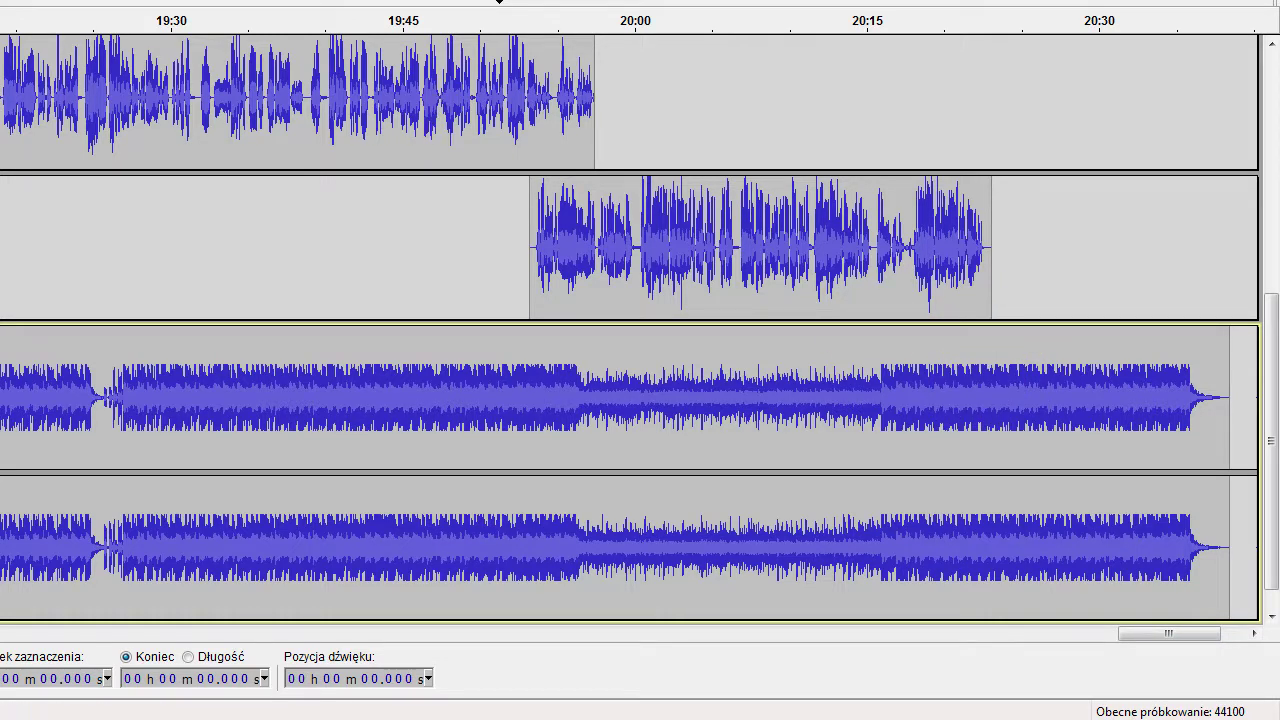
key(ctrl+a)
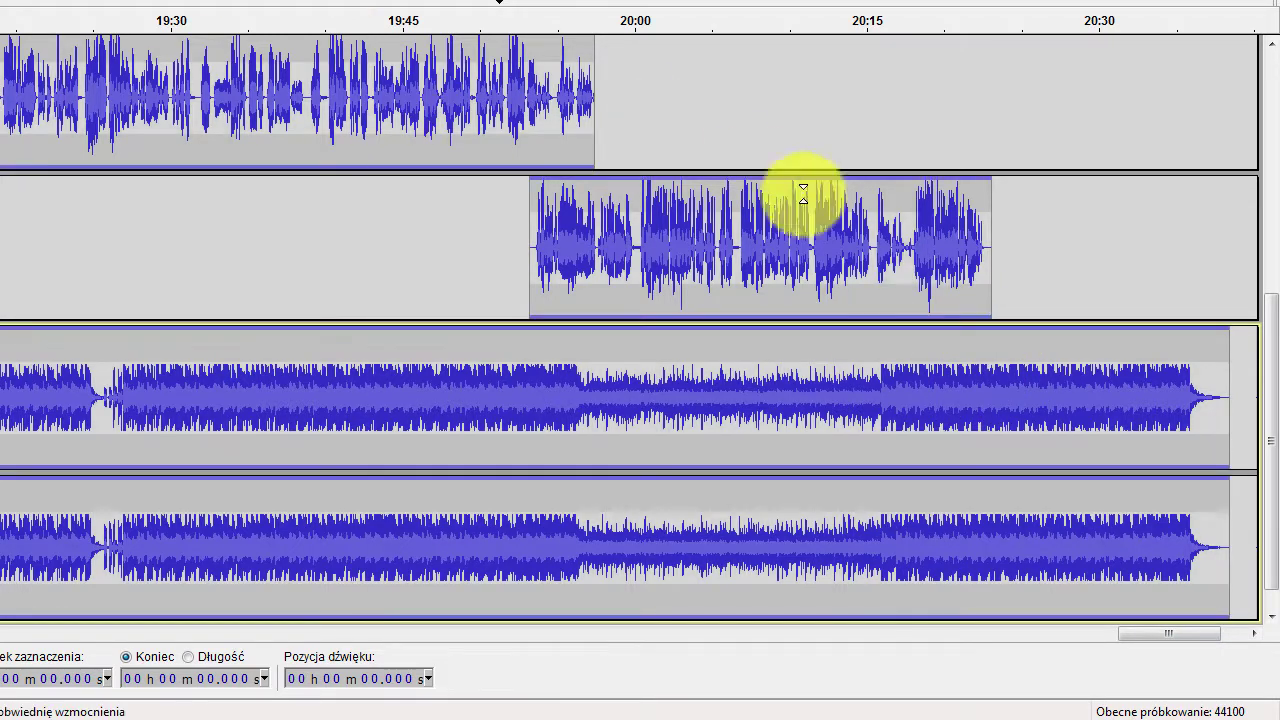
click(1006, 327)
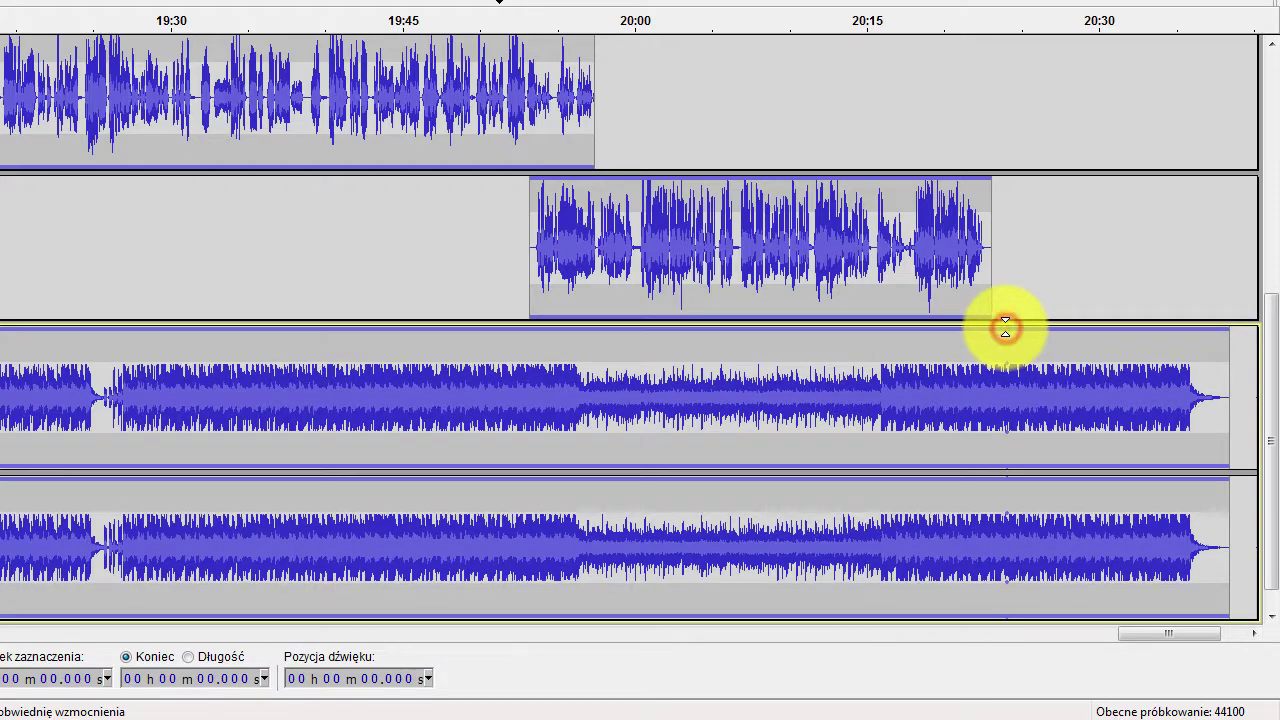
drag(963, 330, 966, 371)
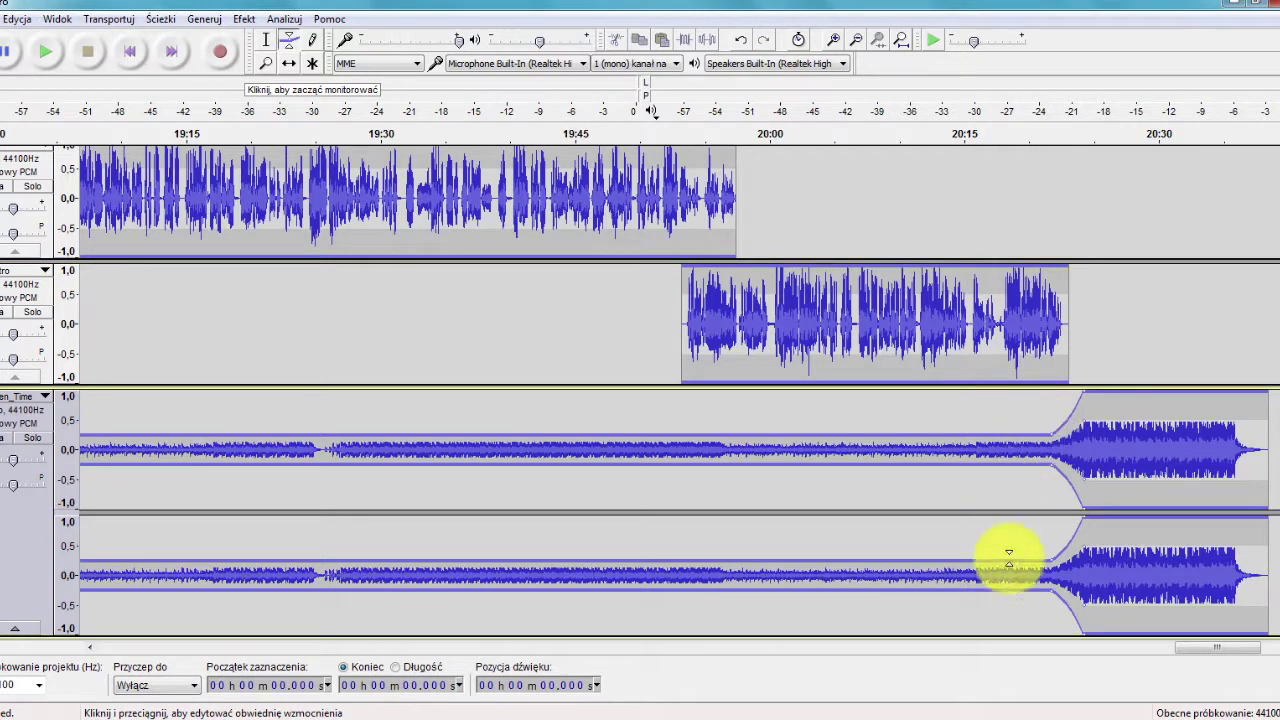
- Play the project from about 18:01 to check how the quieter Teen_Time music sits under file 19
drag(1208, 650, 1094, 651)
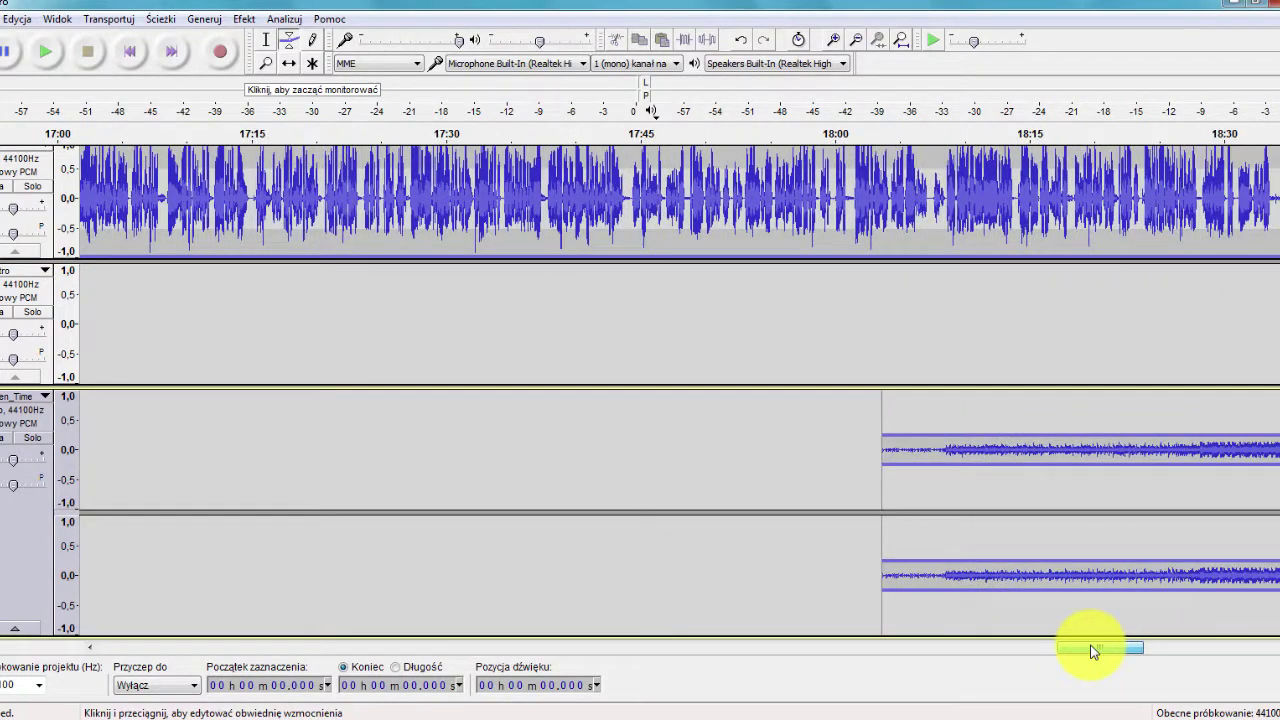
click(855, 133)
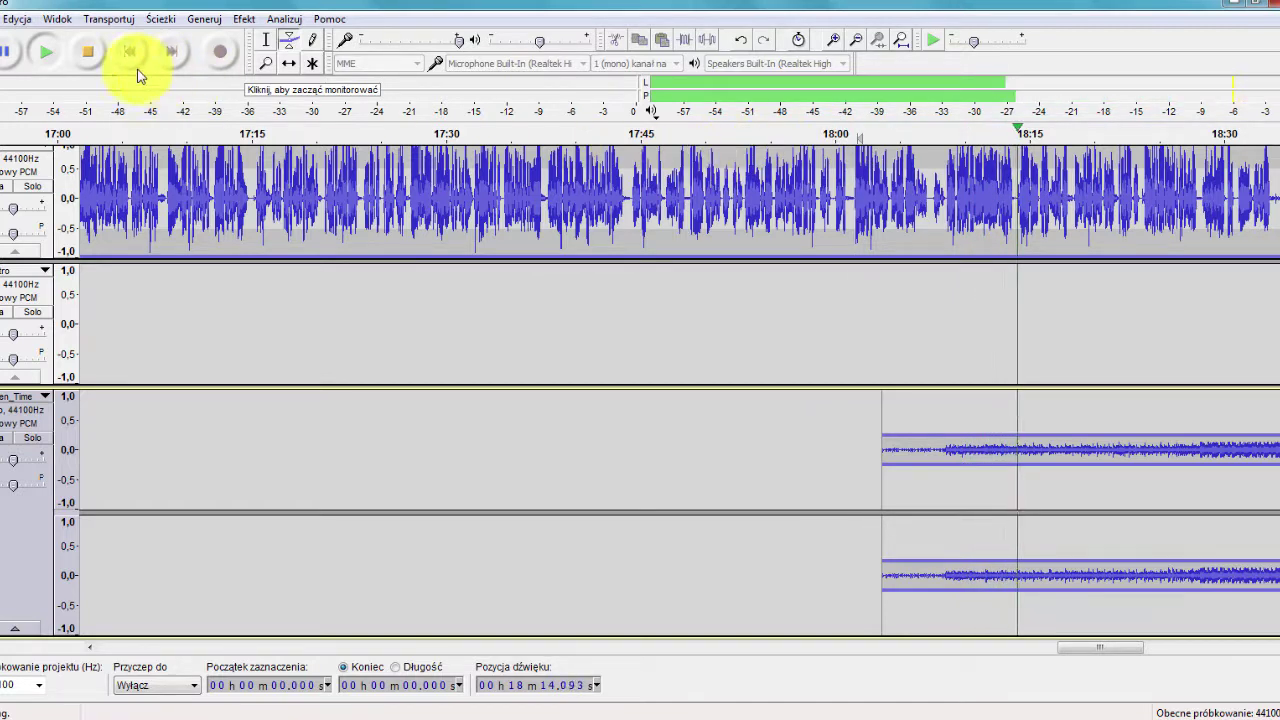
click(88, 51)
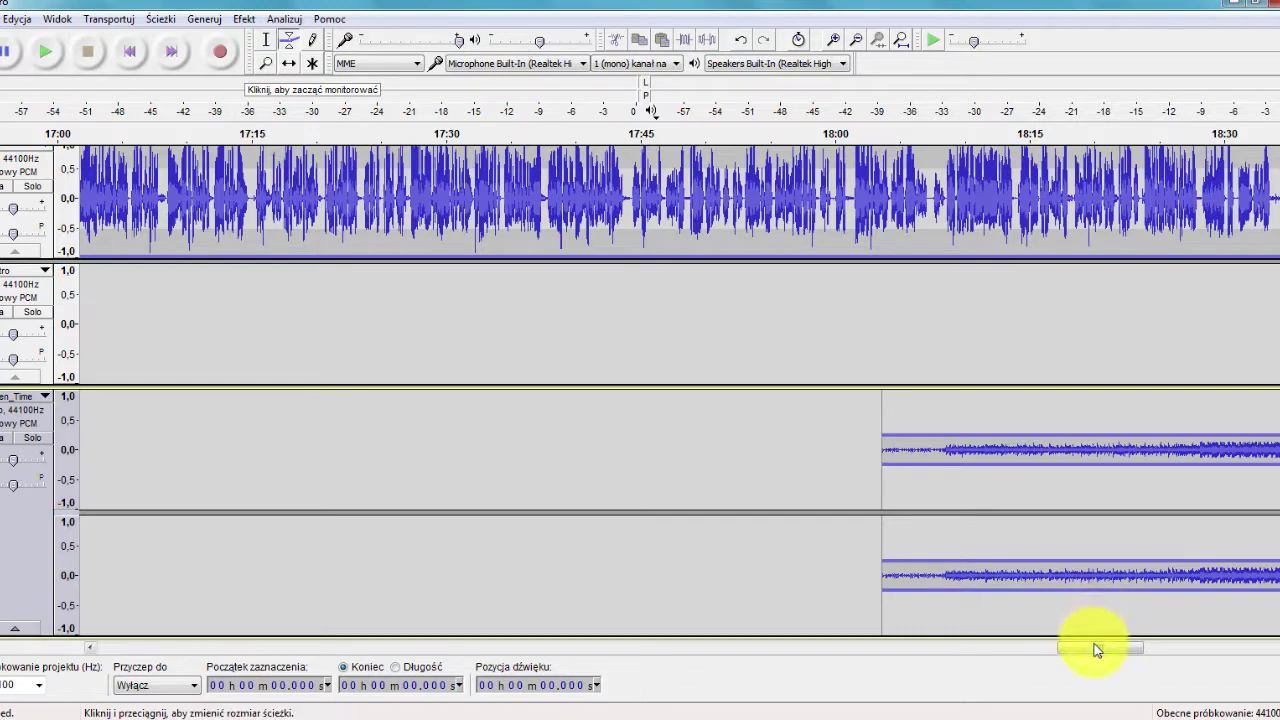
- Shift the outro clip to start where file 19 ends, at about 19:57, and play the transition from about 19:54
drag(1095, 650, 1206, 655)
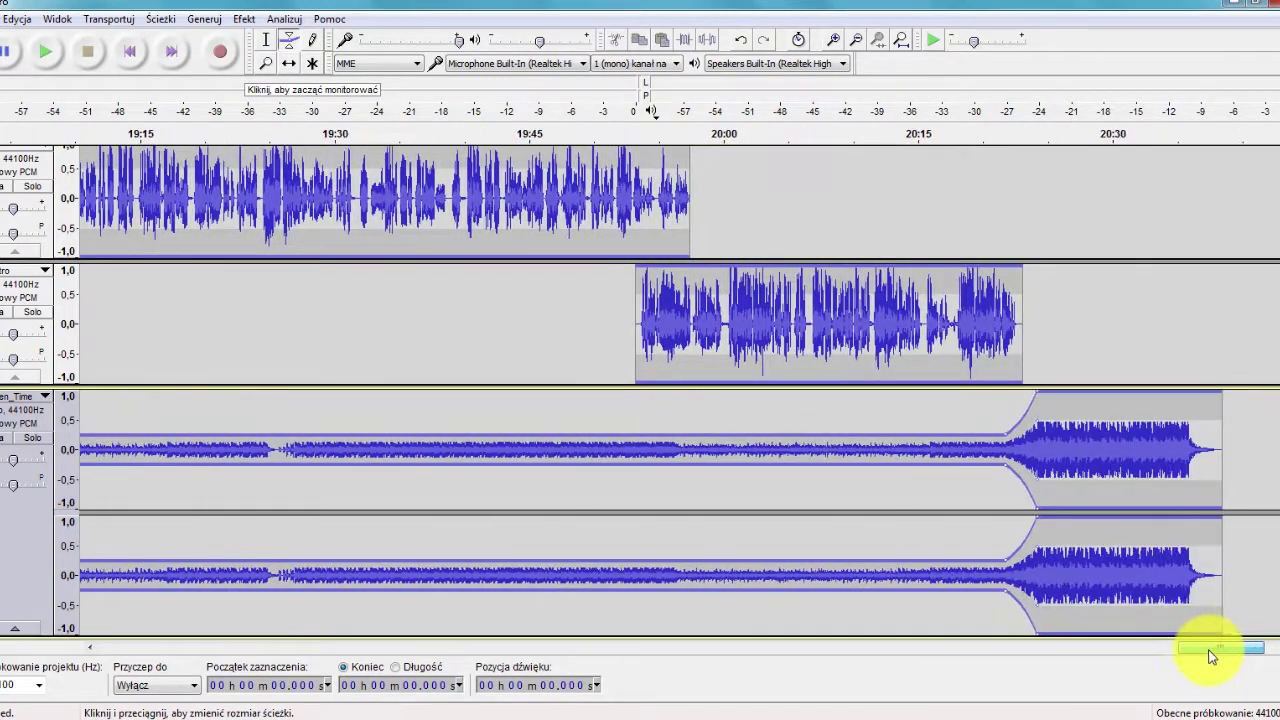
click(1005, 433)
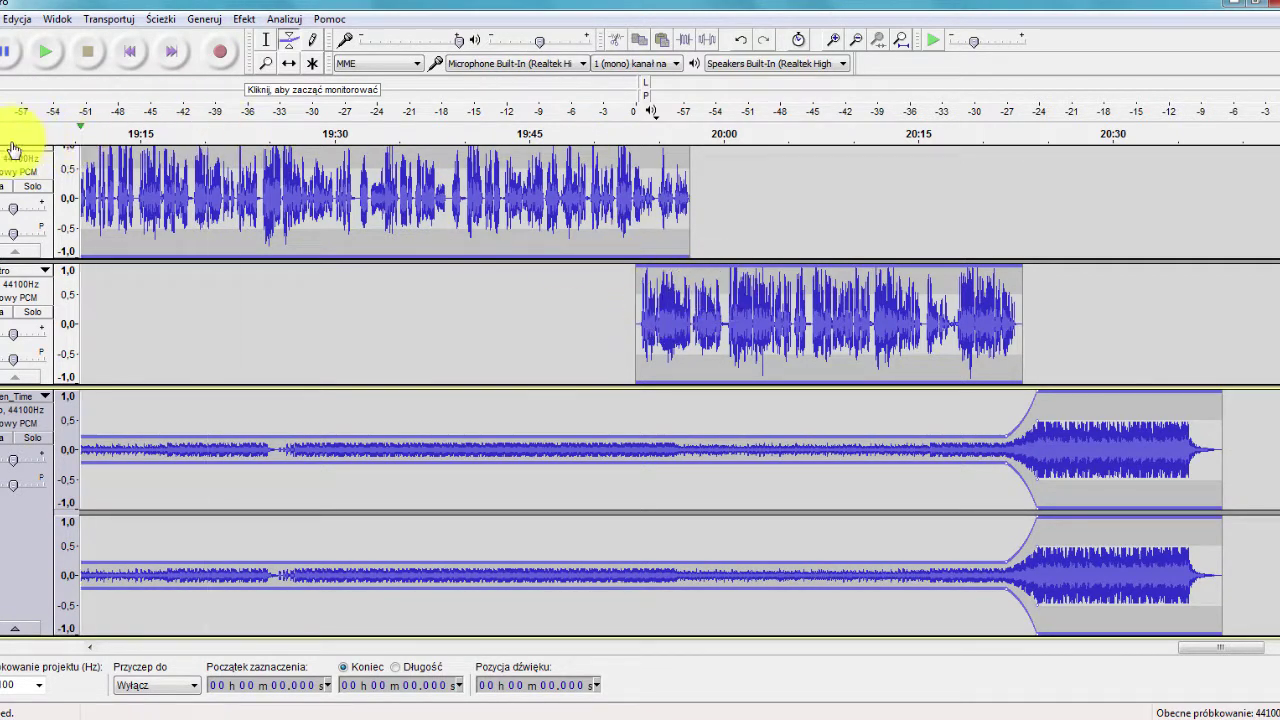
click(288, 64)
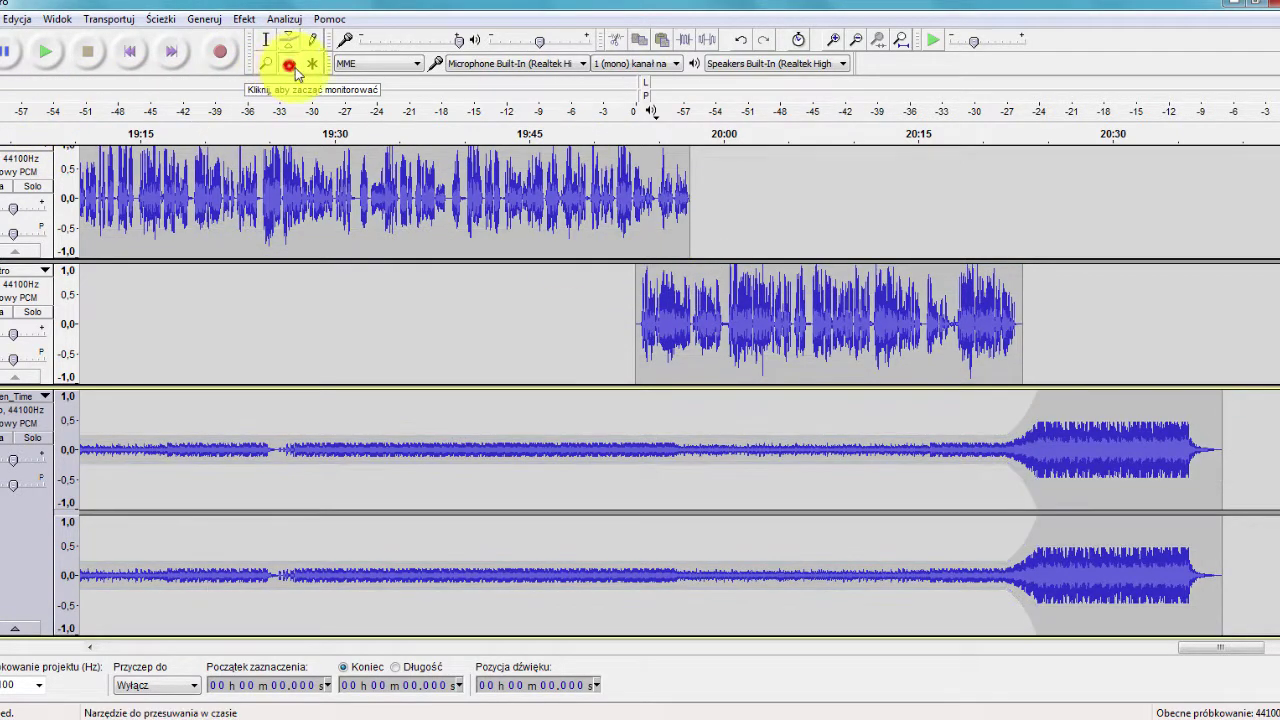
drag(718, 306, 767, 301)
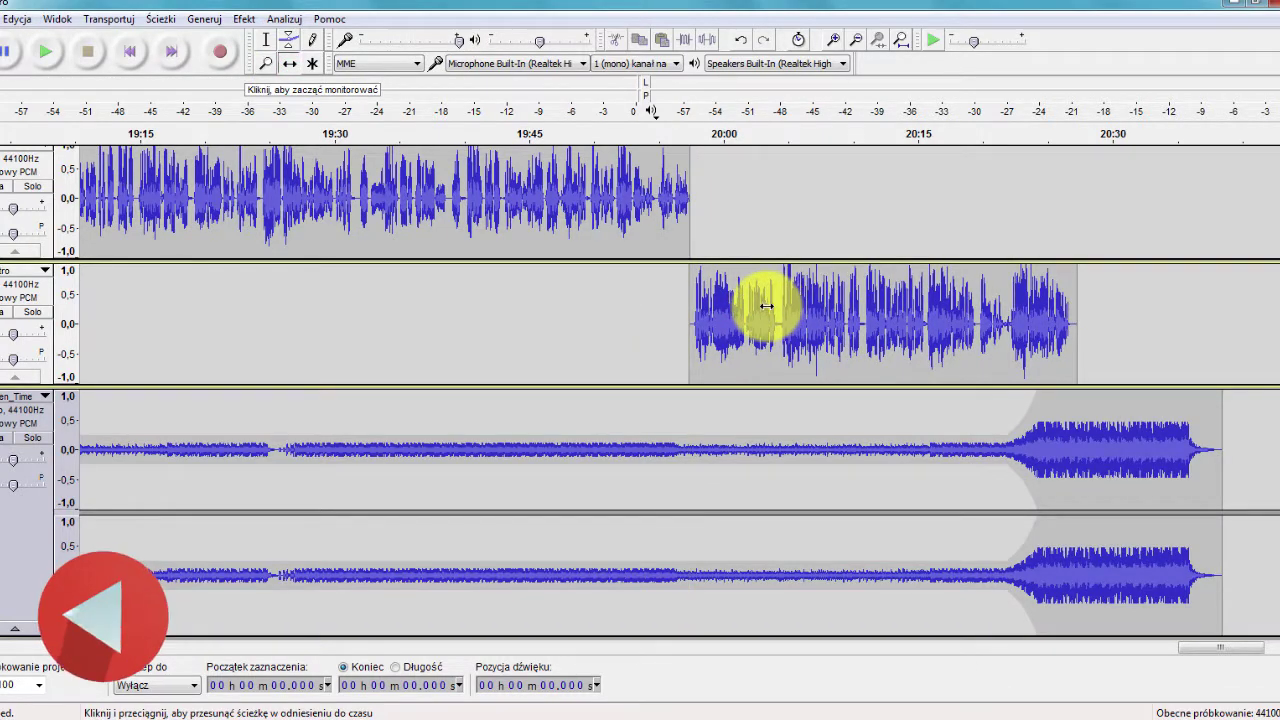
click(641, 129)
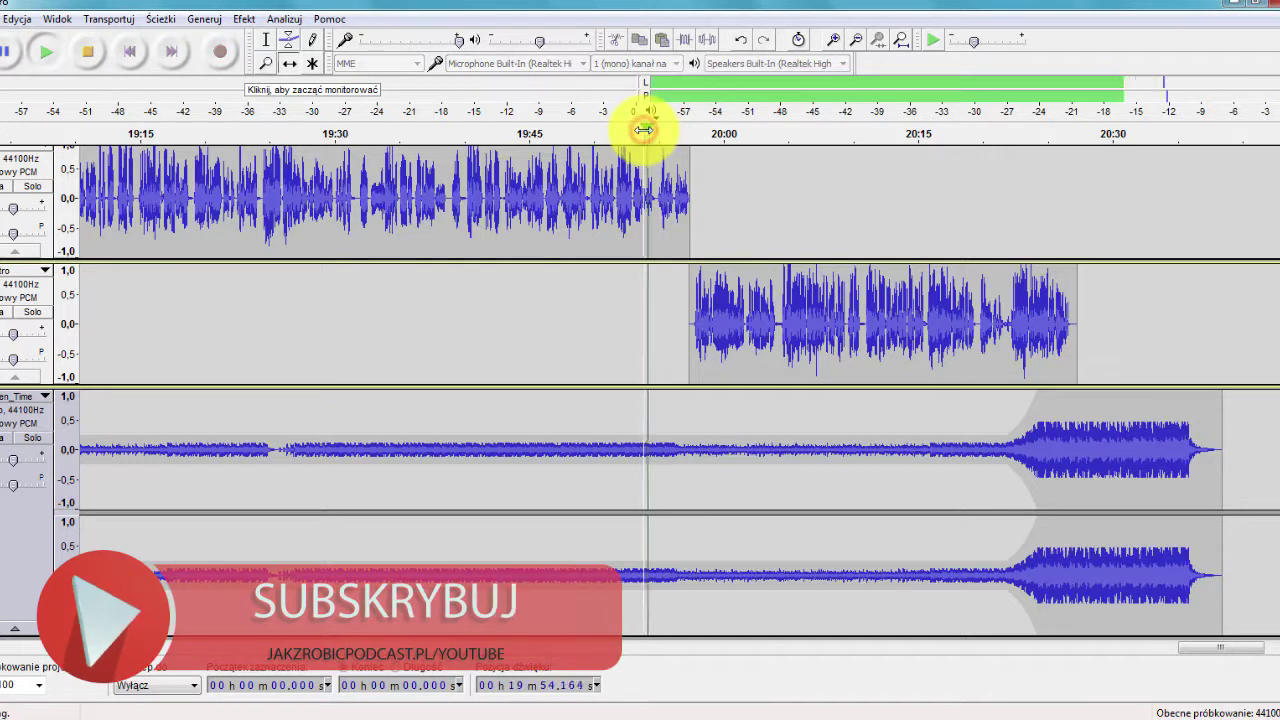
click(87, 60)
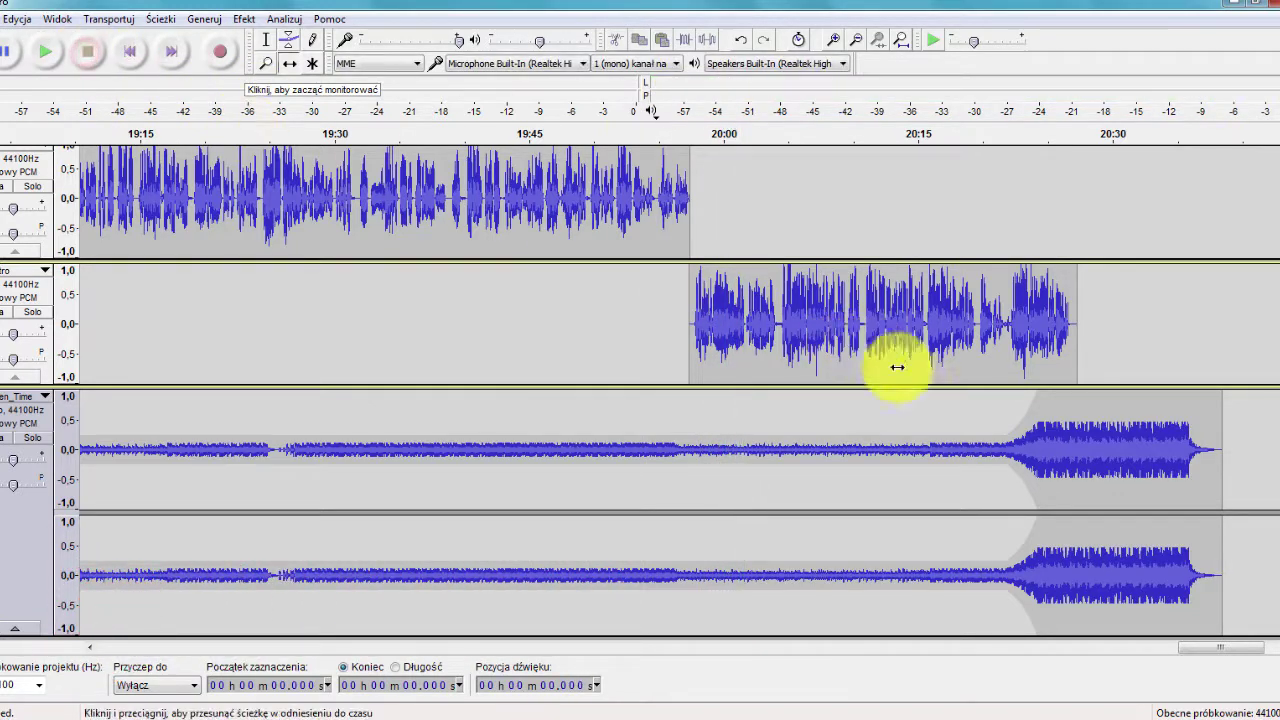
- Move the Teen_Time envelope rise later so it begins at about 20:26 and reaches full volume where the outro clip ends, at about 20:27
click(289, 40)
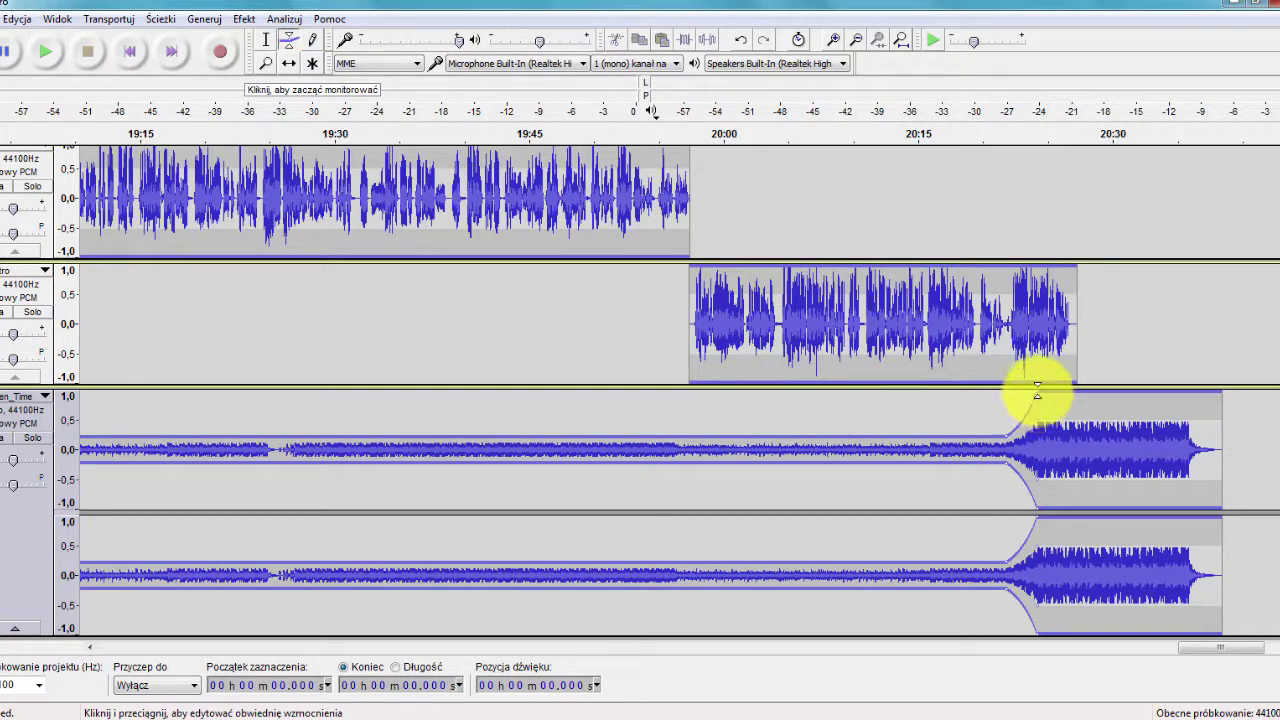
drag(1039, 390, 1073, 385)
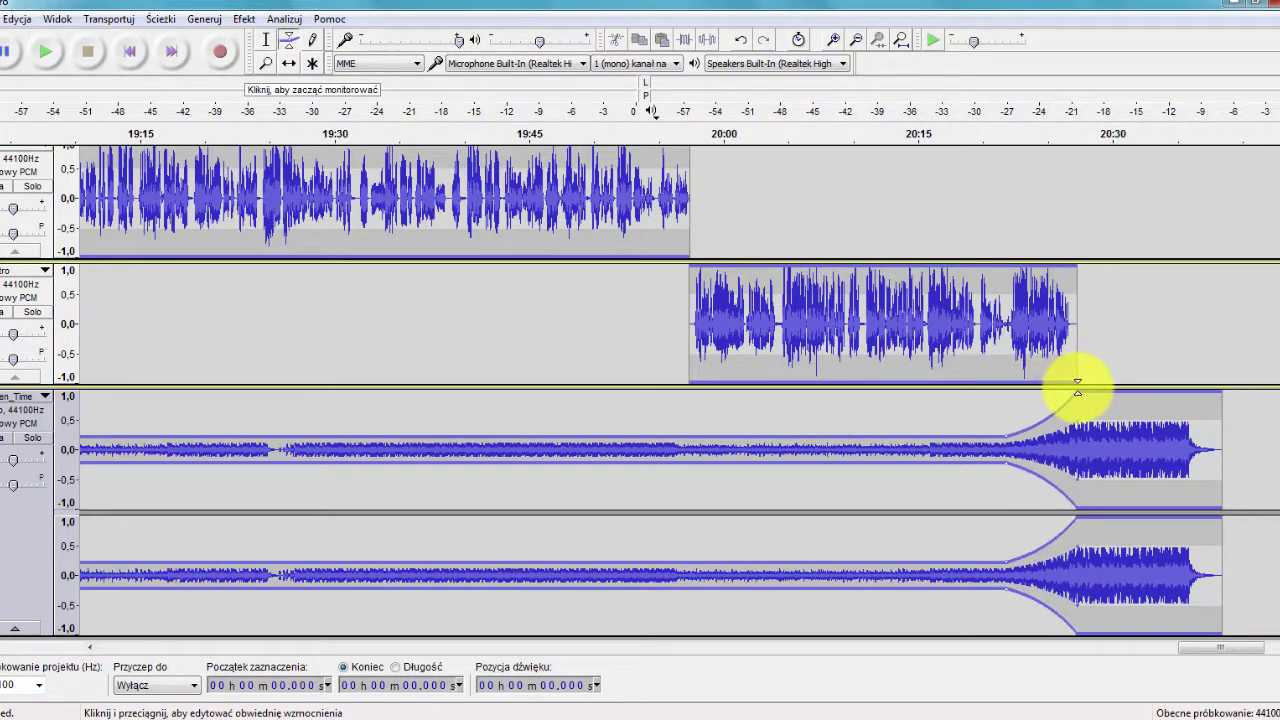
drag(1007, 435, 1055, 432)
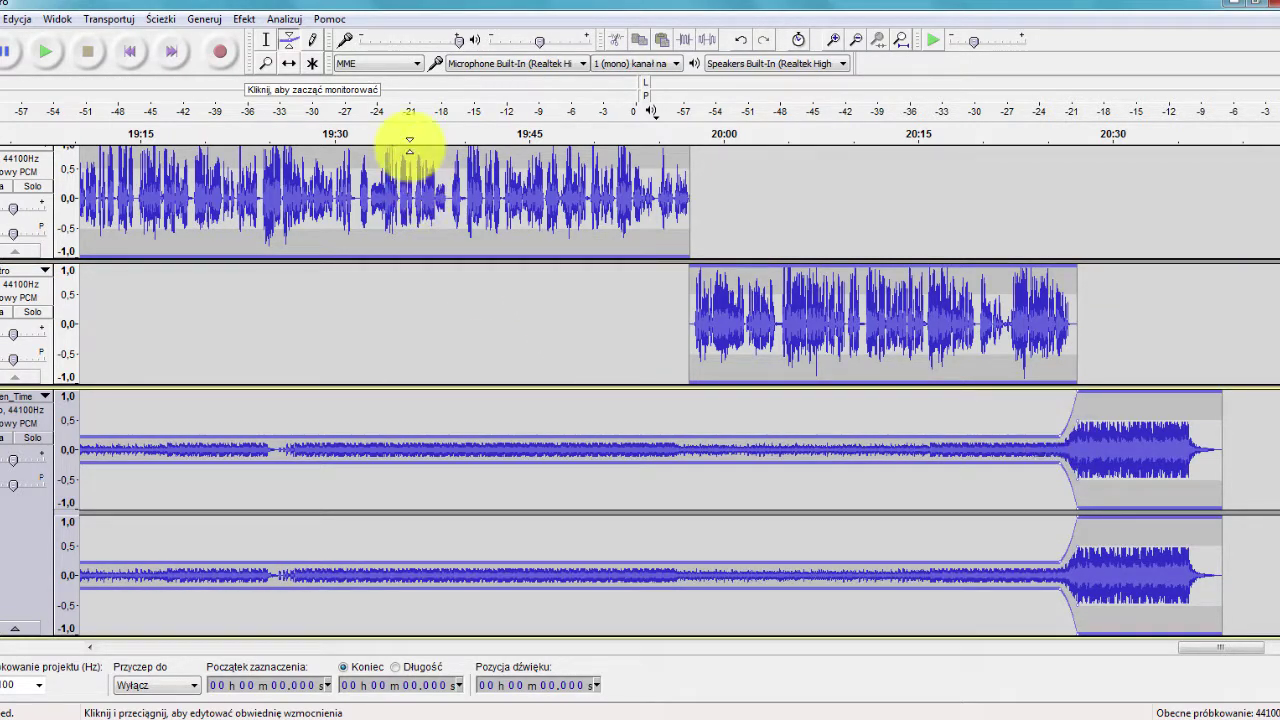
- Play the outro's ending from about 20:18 and again from about 20:21 to check how the music rises after the speech
click(267, 64)
click(1057, 449)
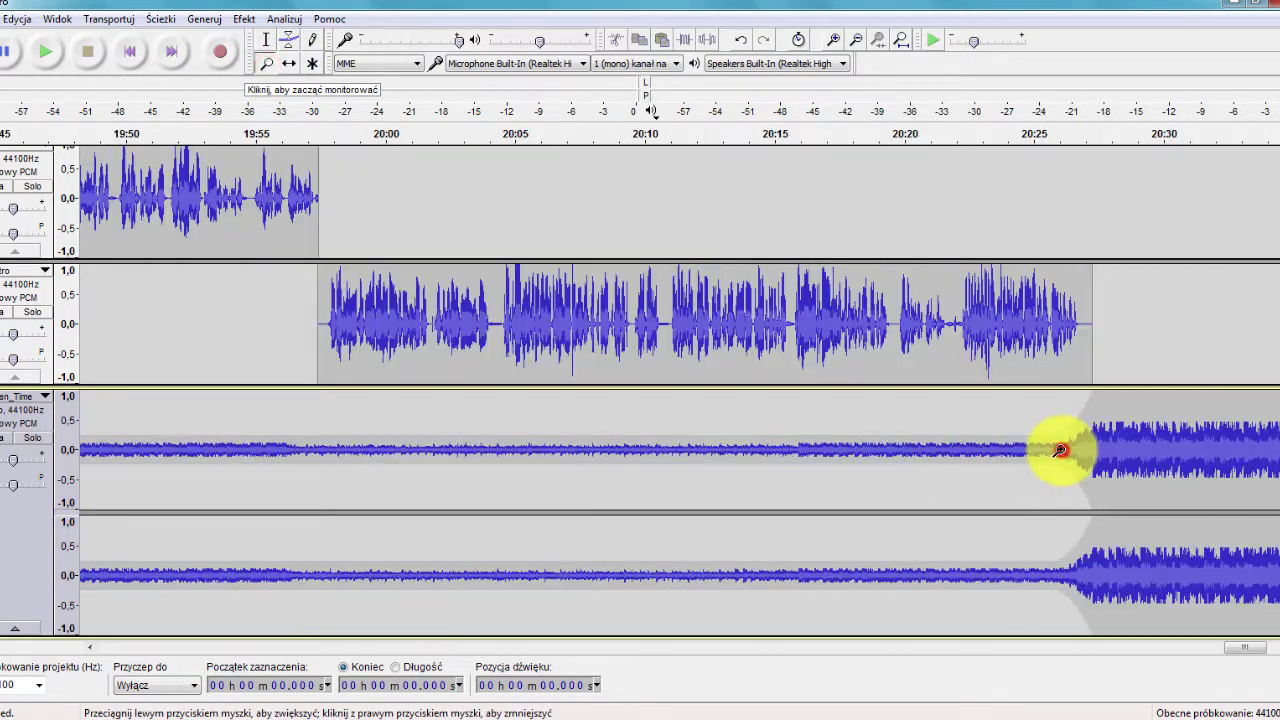
click(1087, 451)
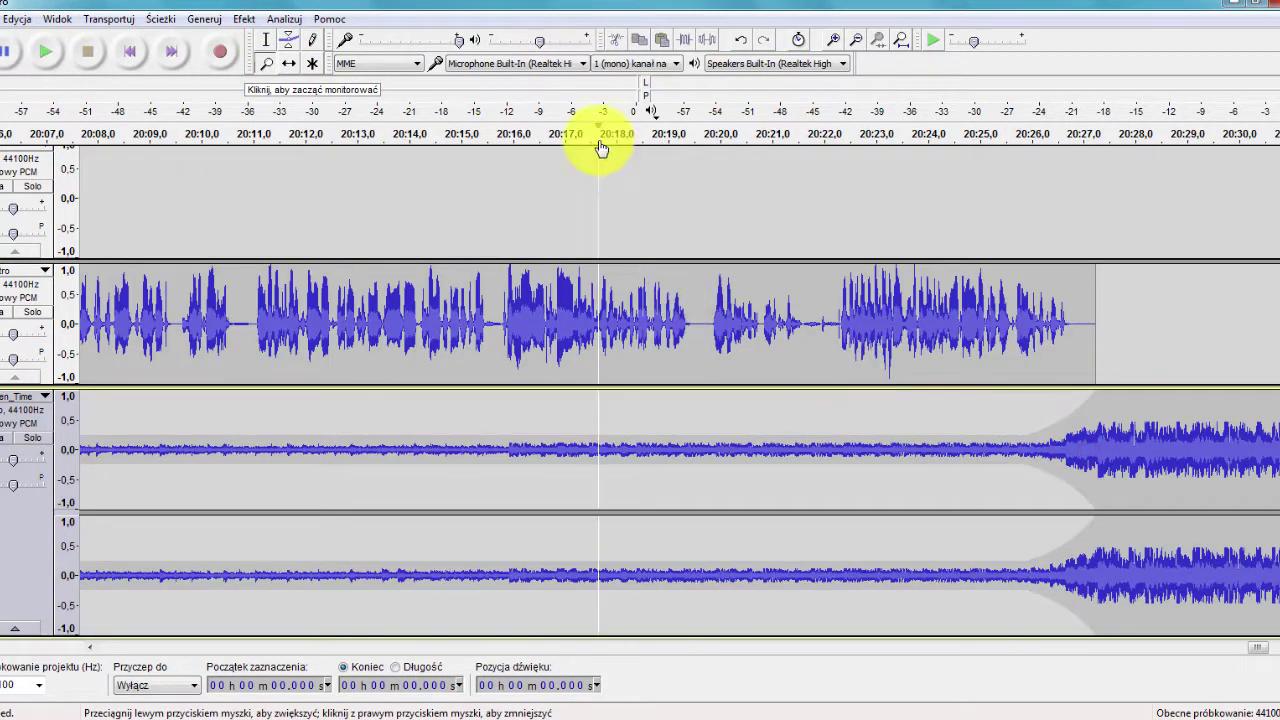
click(636, 133)
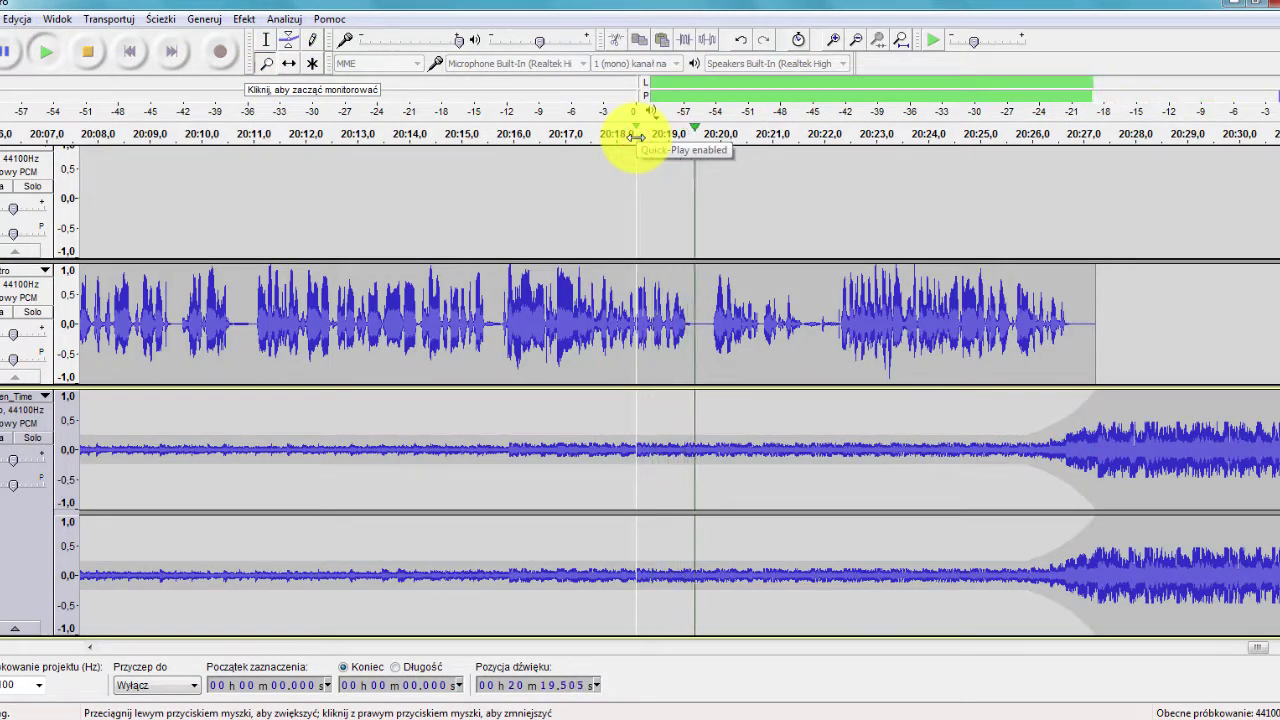
right_click(523, 448)
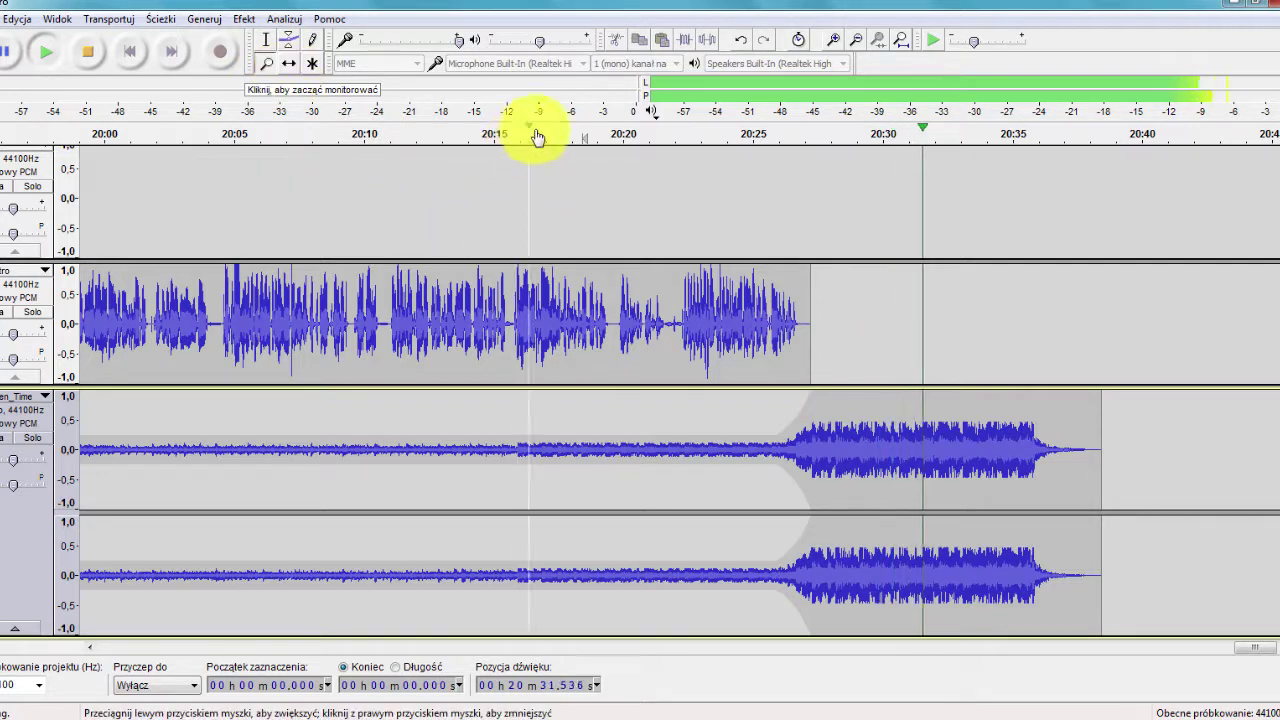
click(655, 131)
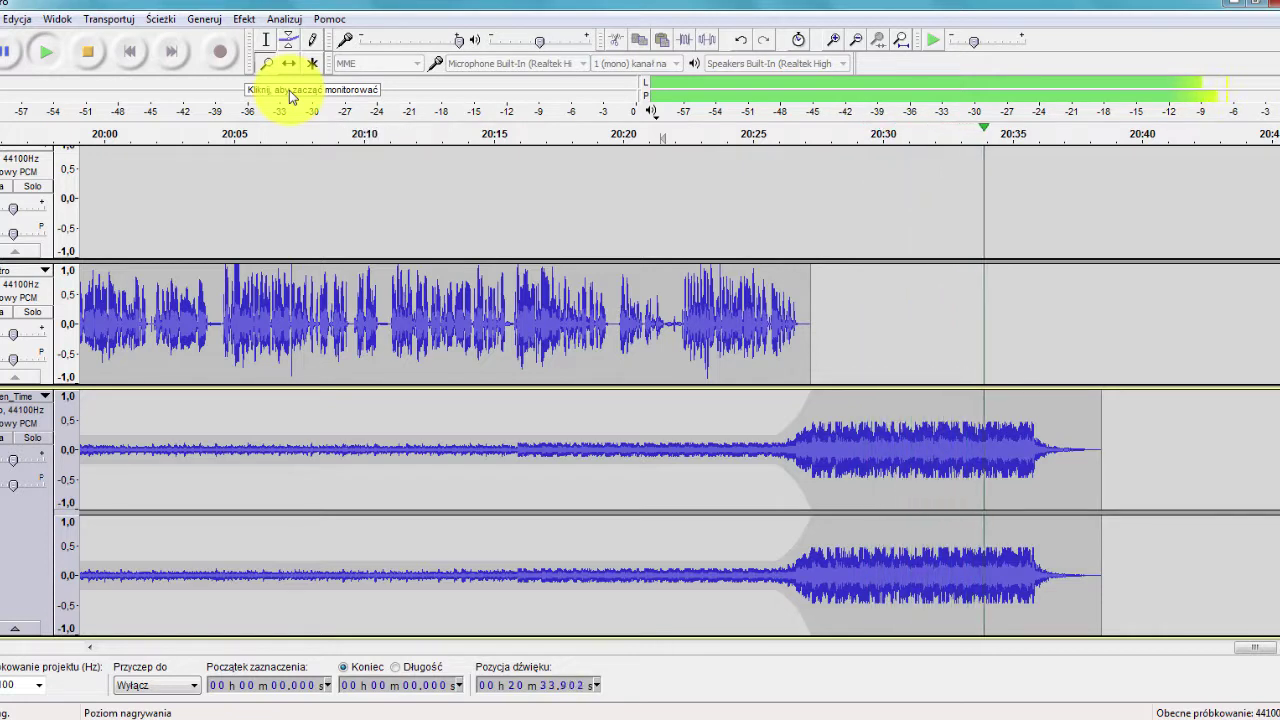
click(92, 55)
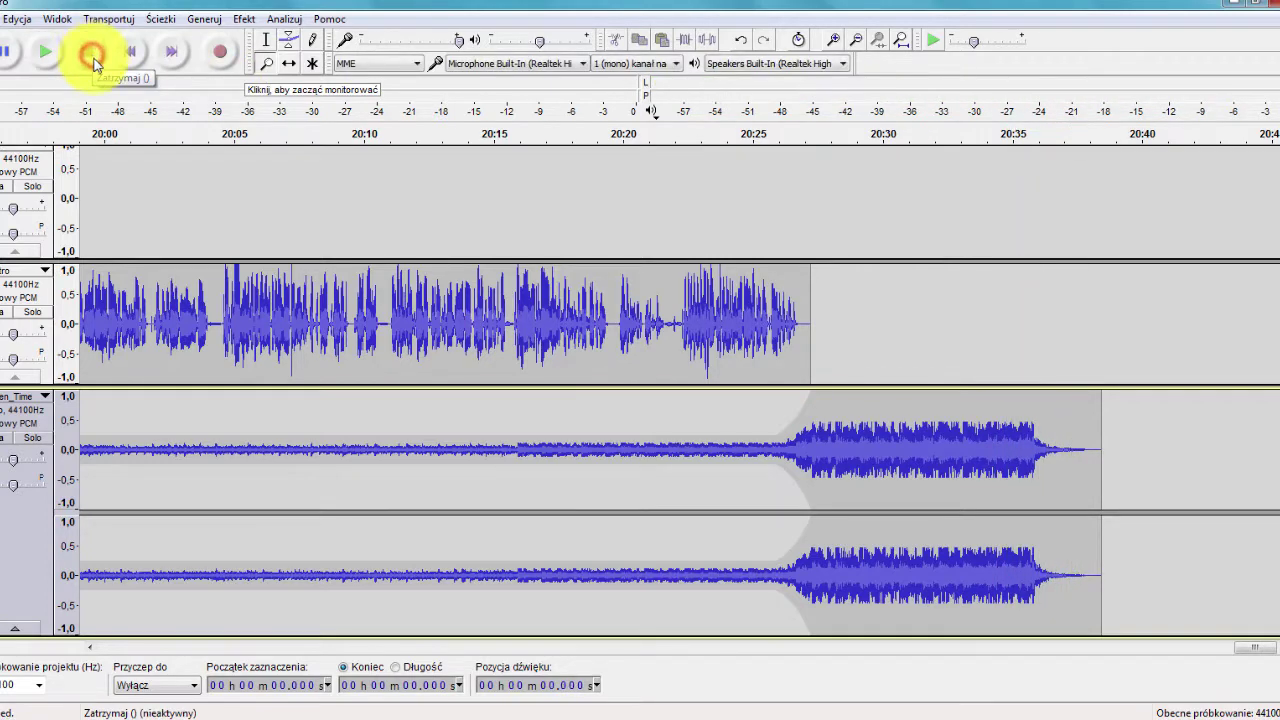
- Review the whole episode arrangement, from the intro and its music through the main recording to the outro and closing music
right_click(294, 323)
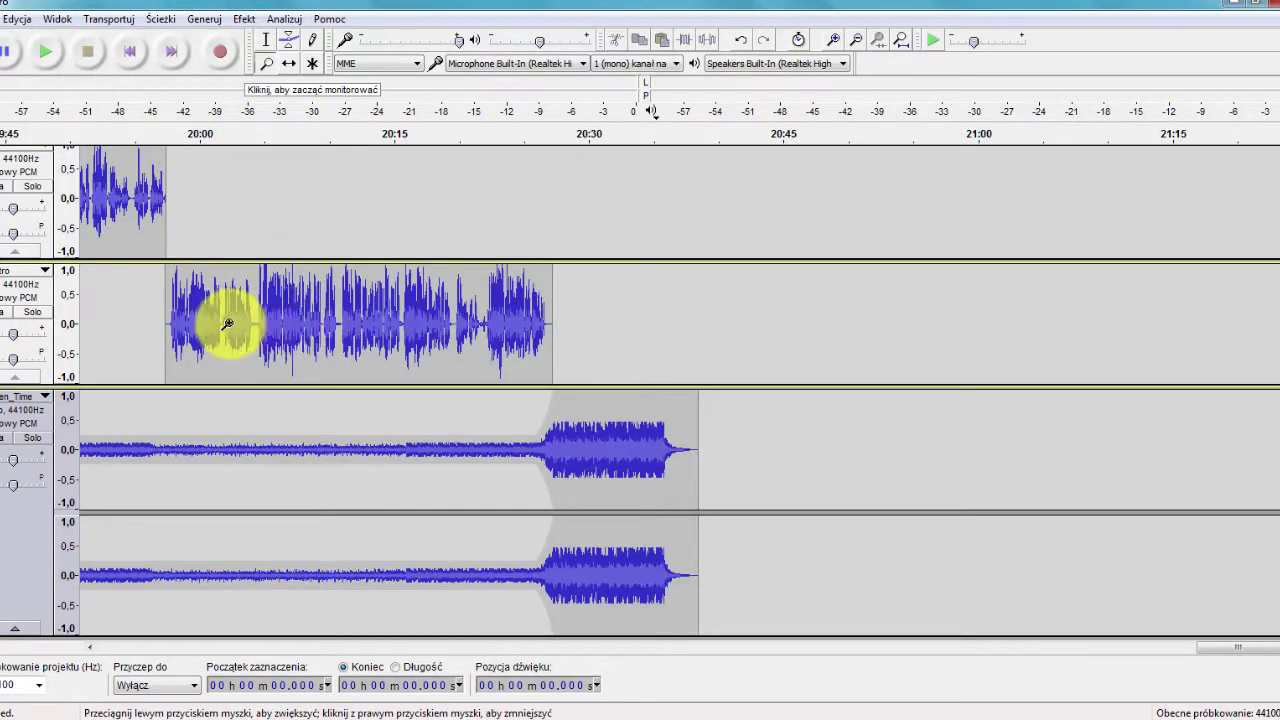
right_click(229, 323)
right_click(112, 331)
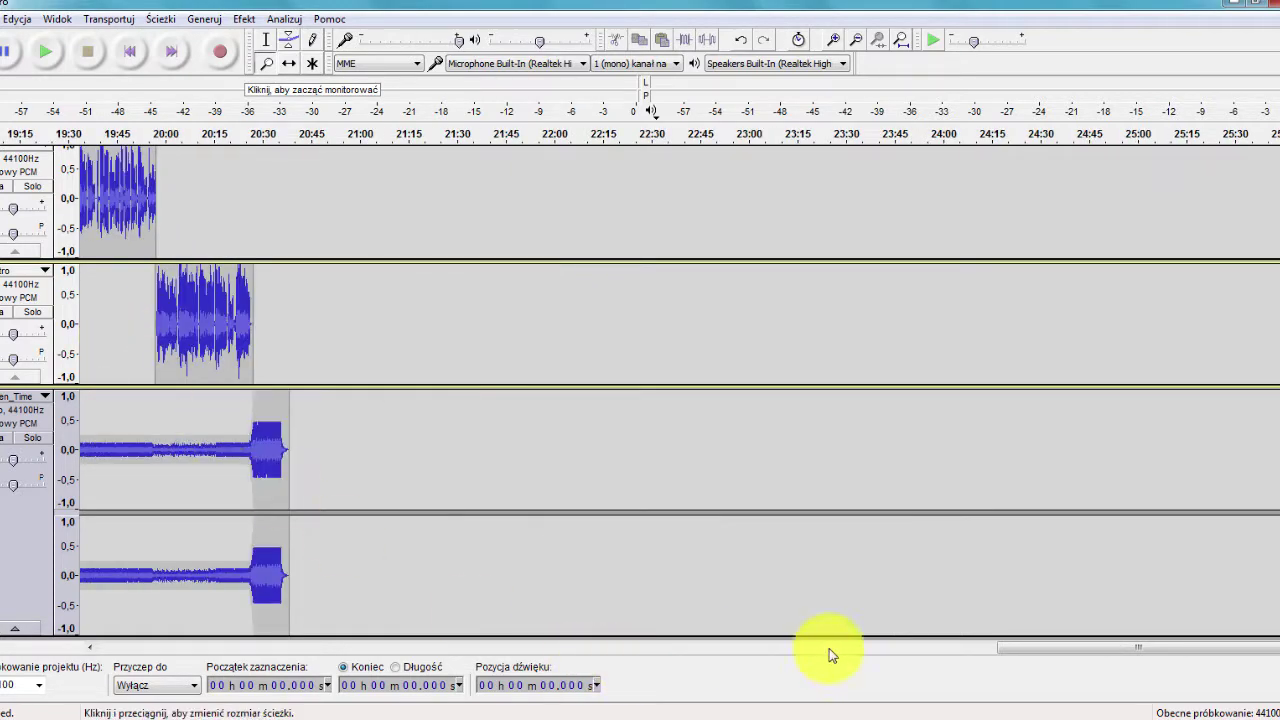
drag(1018, 657, 380, 678)
scroll(320, 457, down, 5)
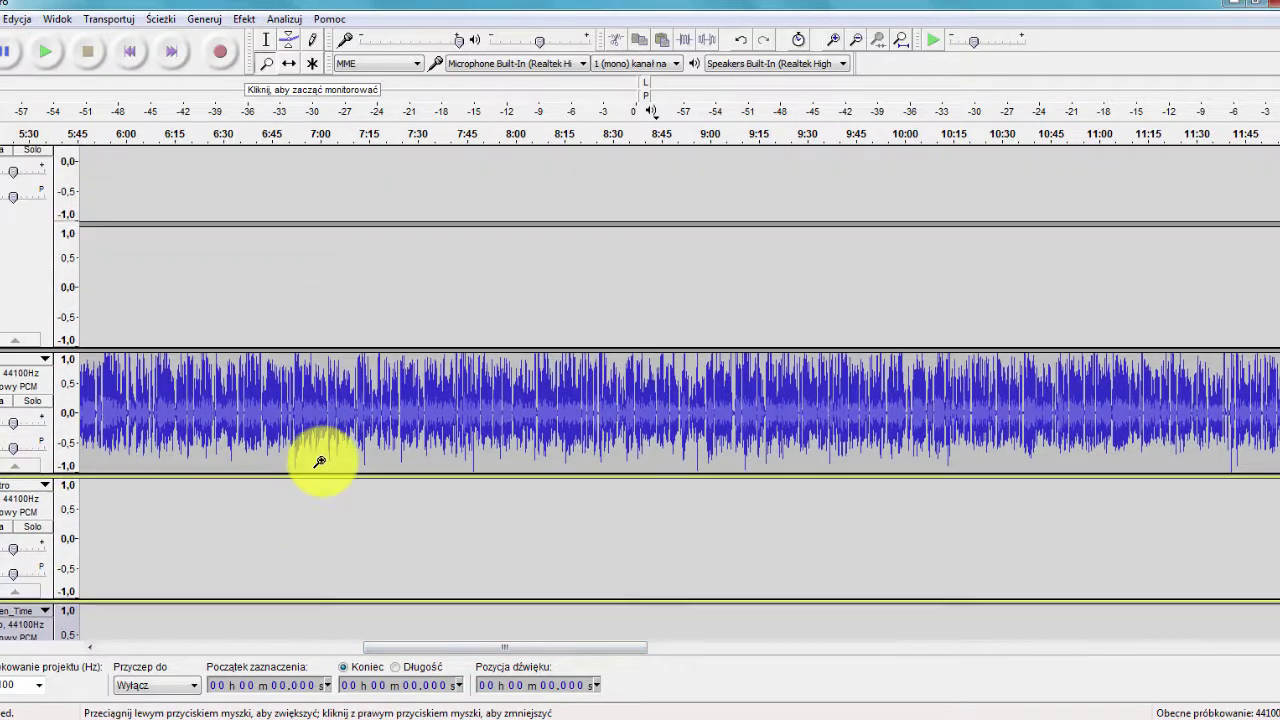
right_click(311, 440)
right_click(229, 434)
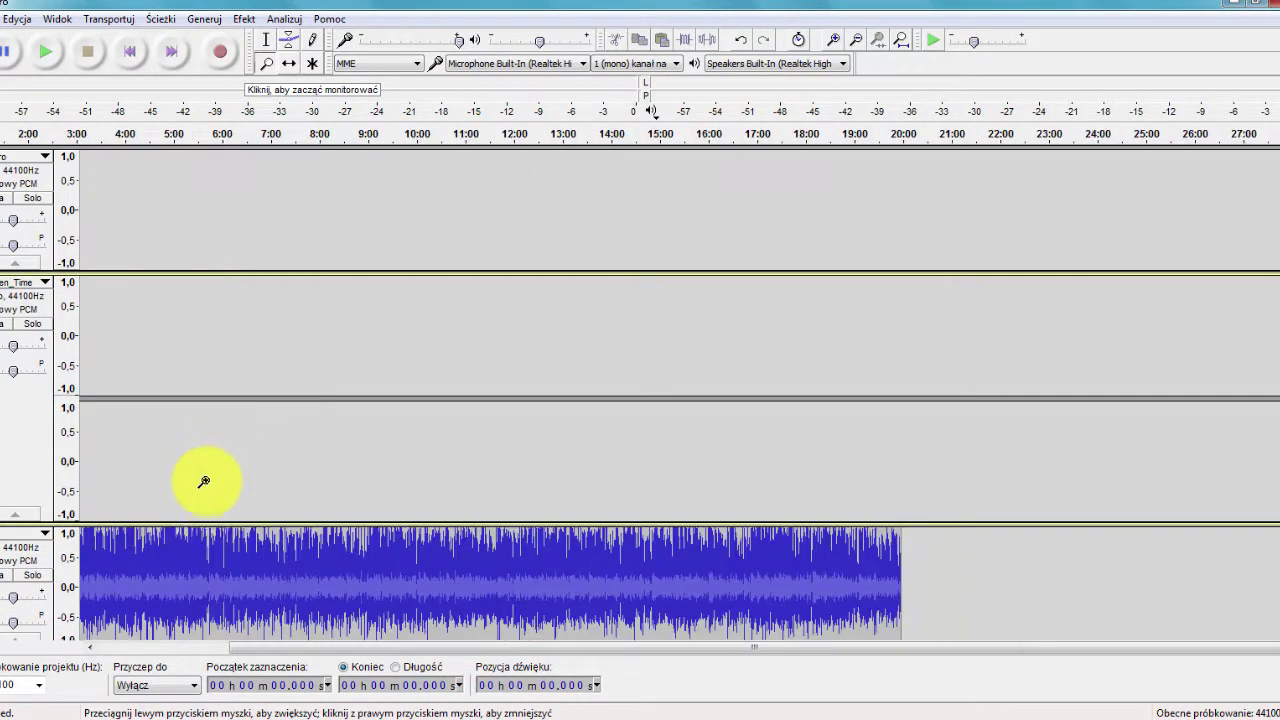
drag(496, 648, 346, 666)
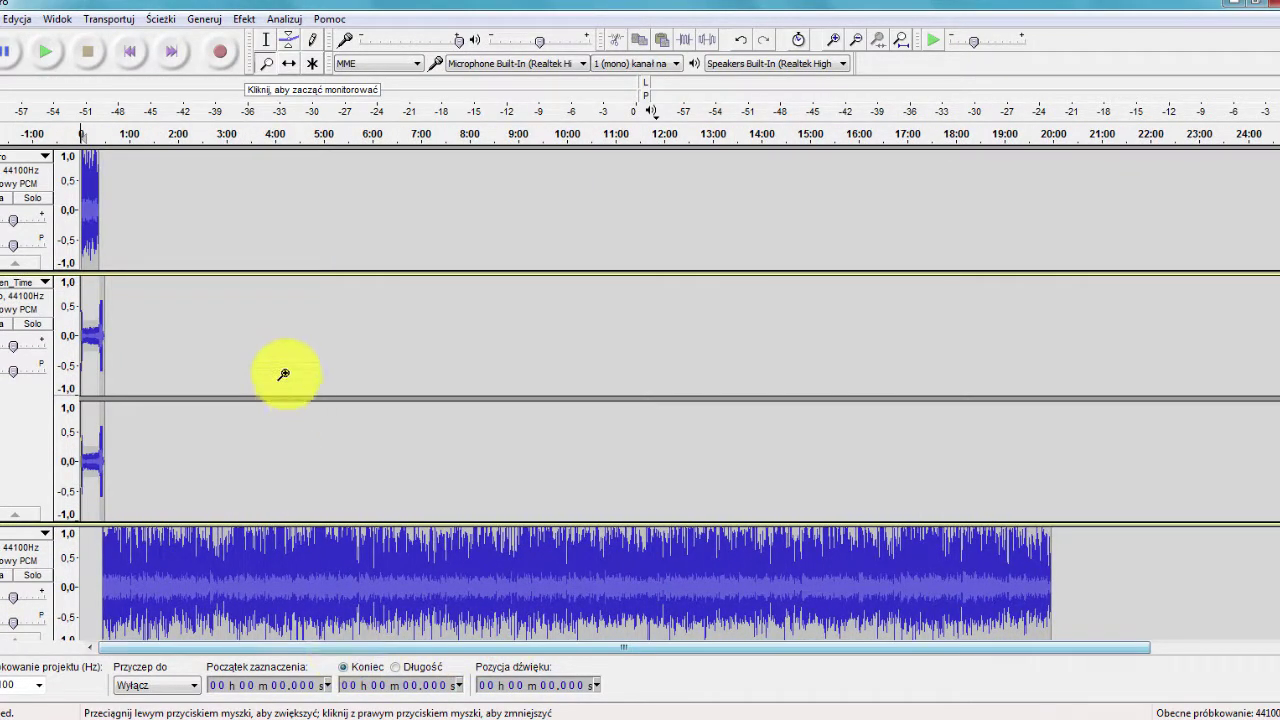
scroll(163, 302, down, 3)
scroll(163, 302, up, 1)
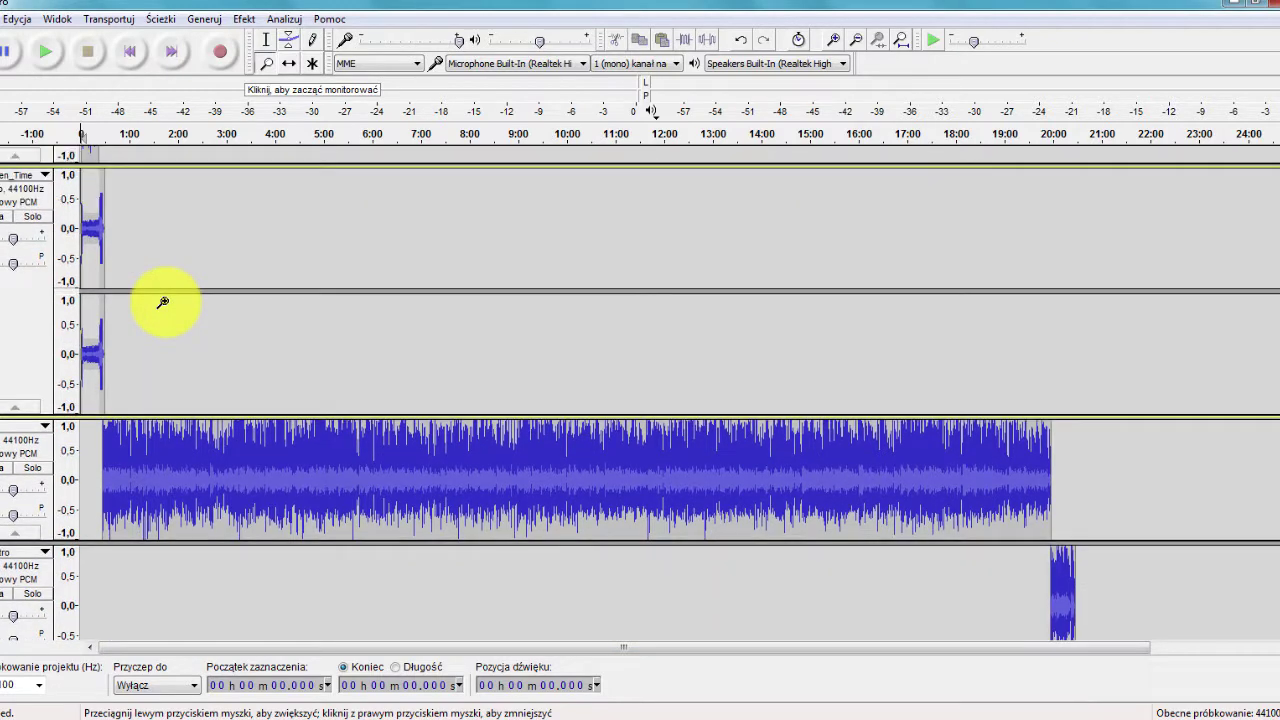
scroll(163, 302, down, 4)
scroll(163, 302, down, 2)
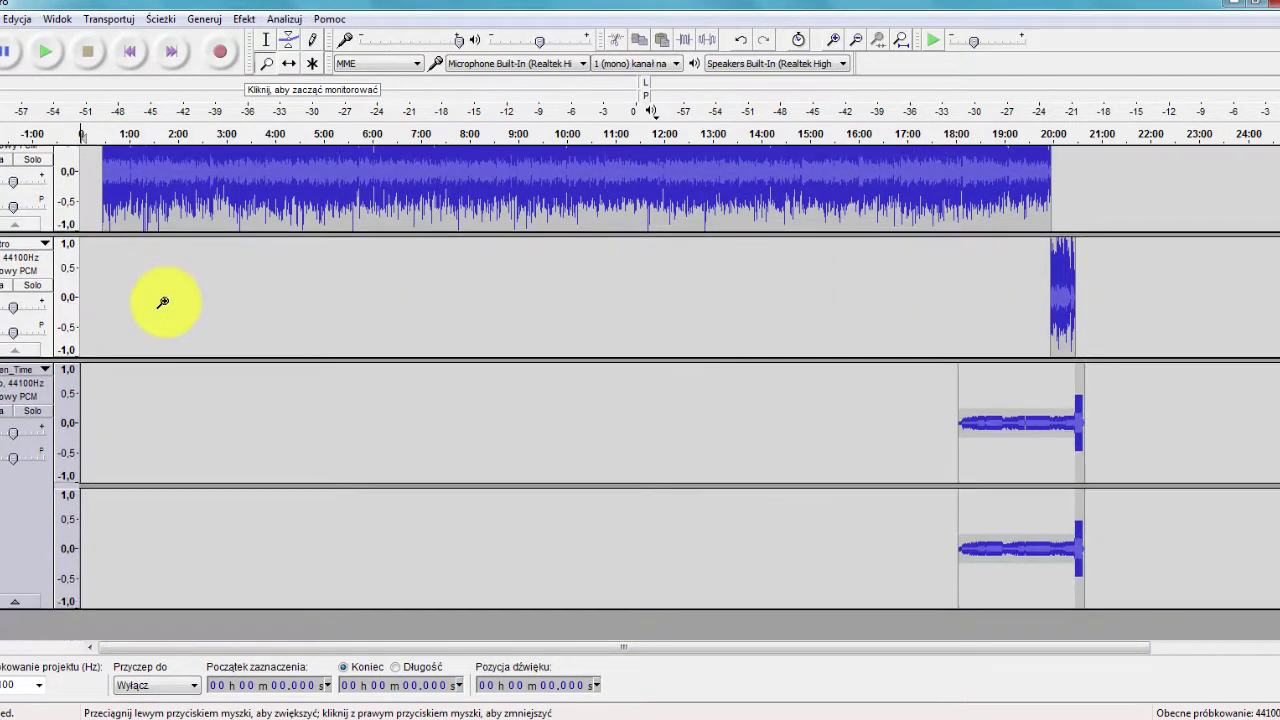
scroll(163, 302, up, 7)
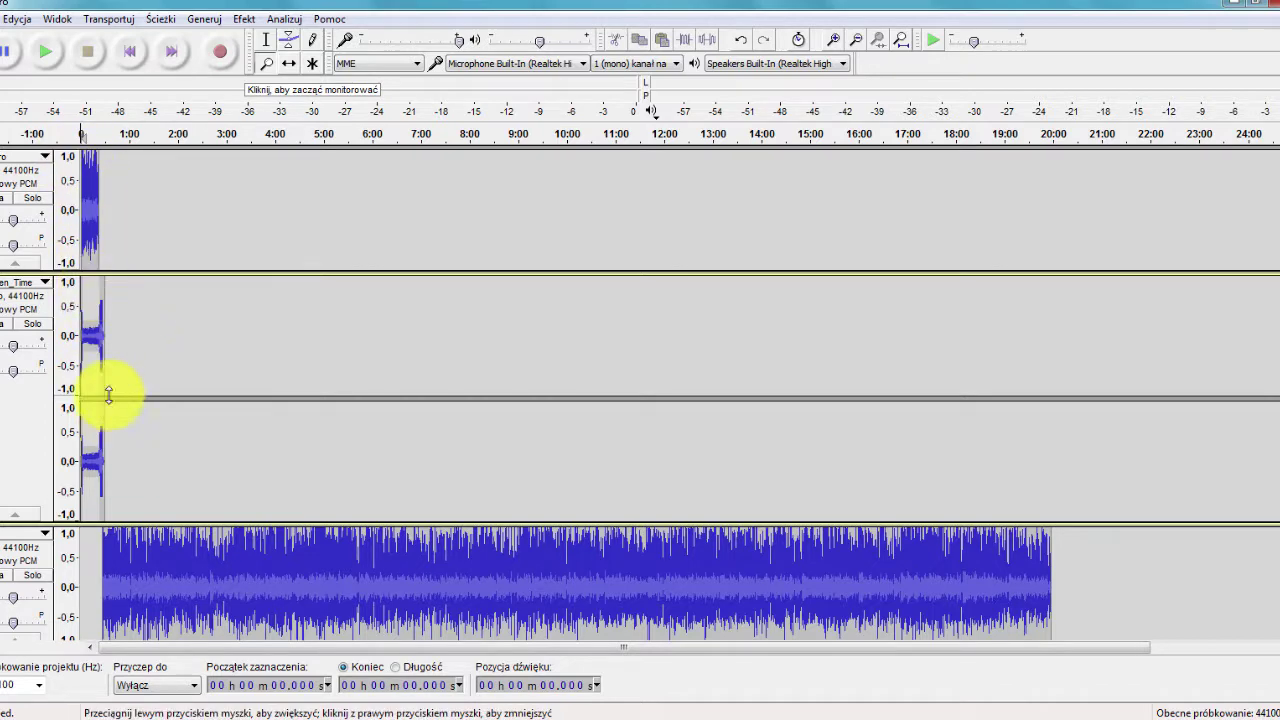
scroll(105, 380, down, 2)
scroll(757, 480, up, 1)
scroll(903, 428, down, 3)
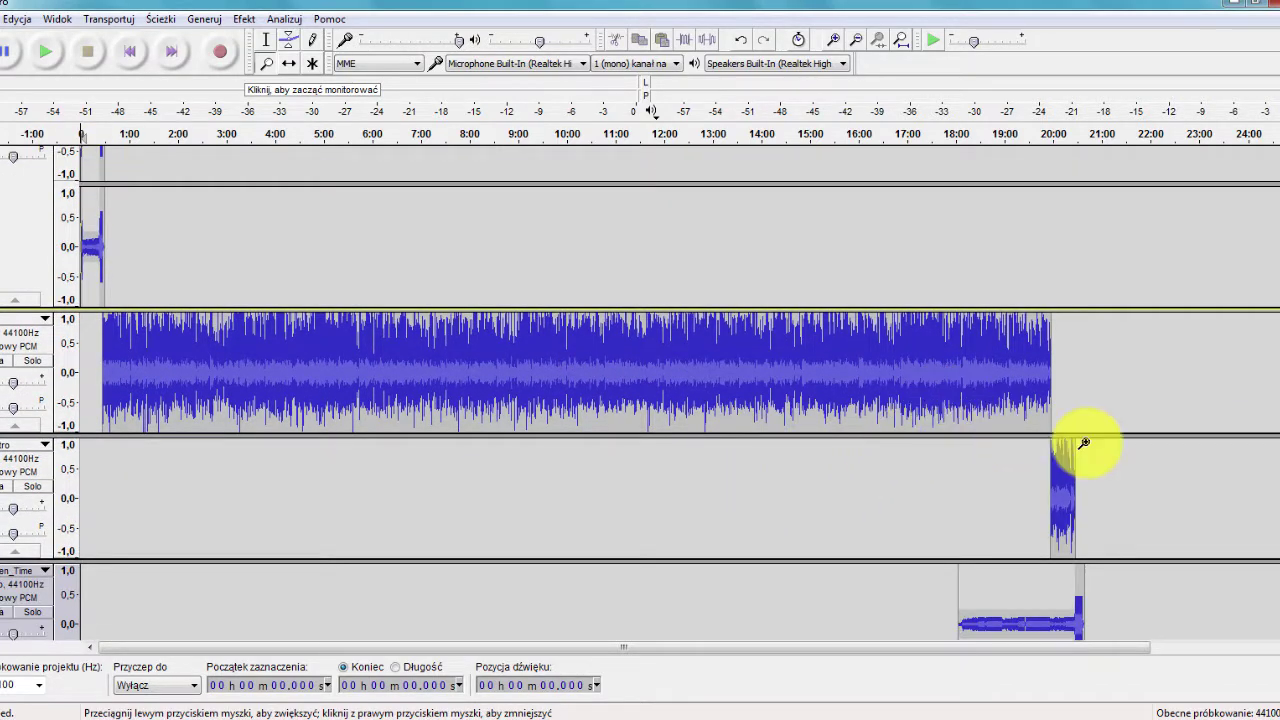
scroll(1082, 435, down, 3)
scroll(1211, 543, down, 2)
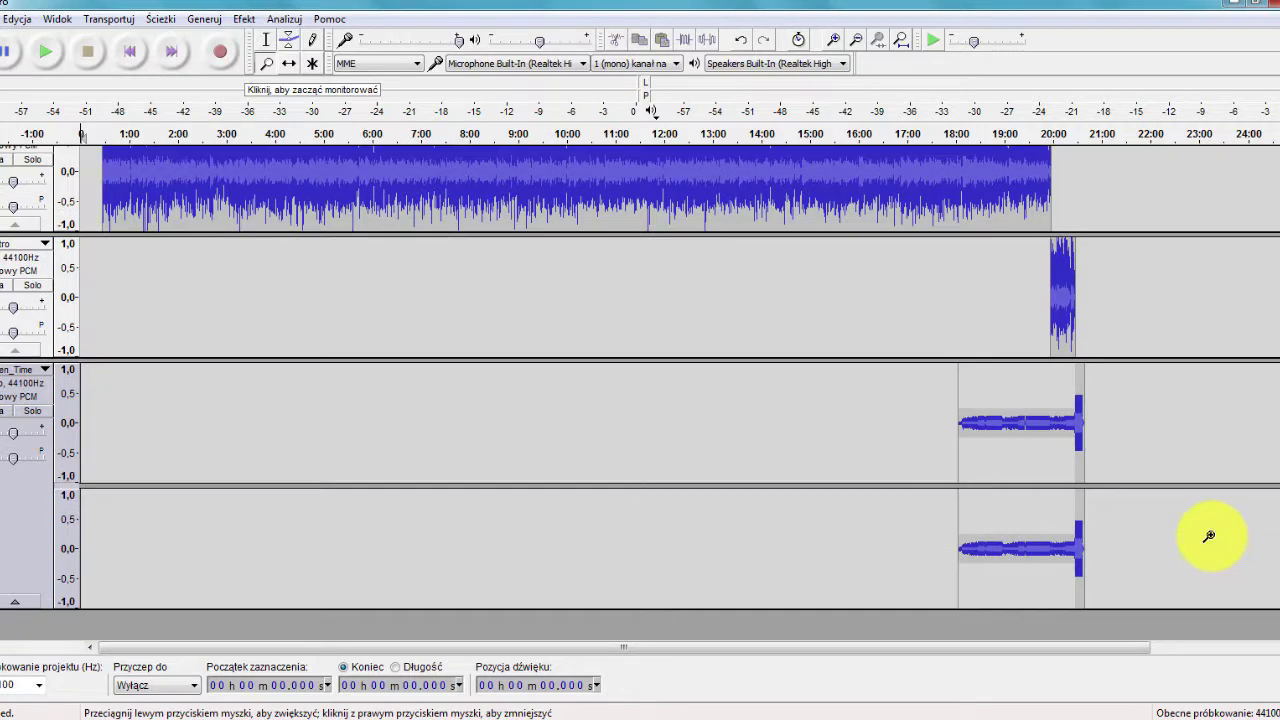